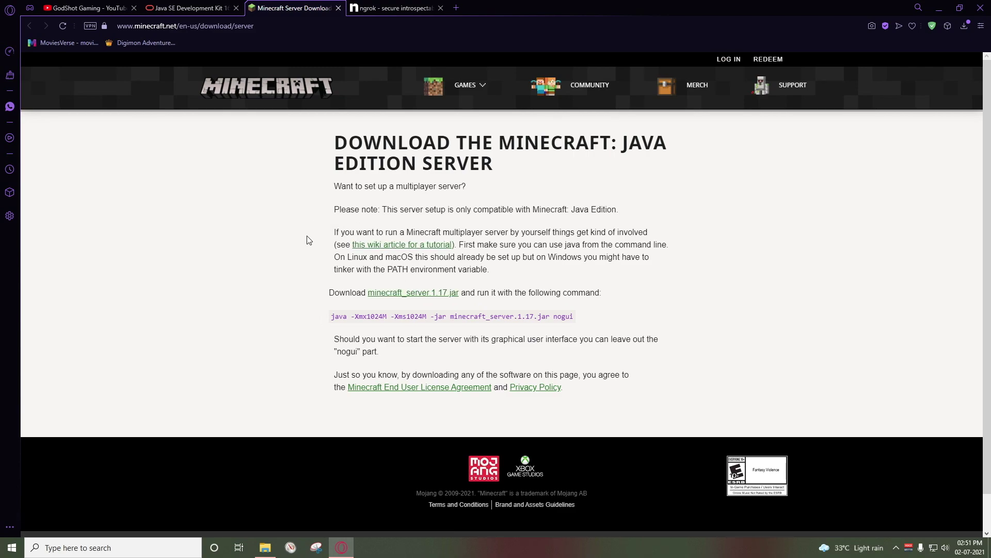
# Go to the ngrok site, sign up to reach its Windows download page, and minimize the browser
pyautogui.click(368, 14)
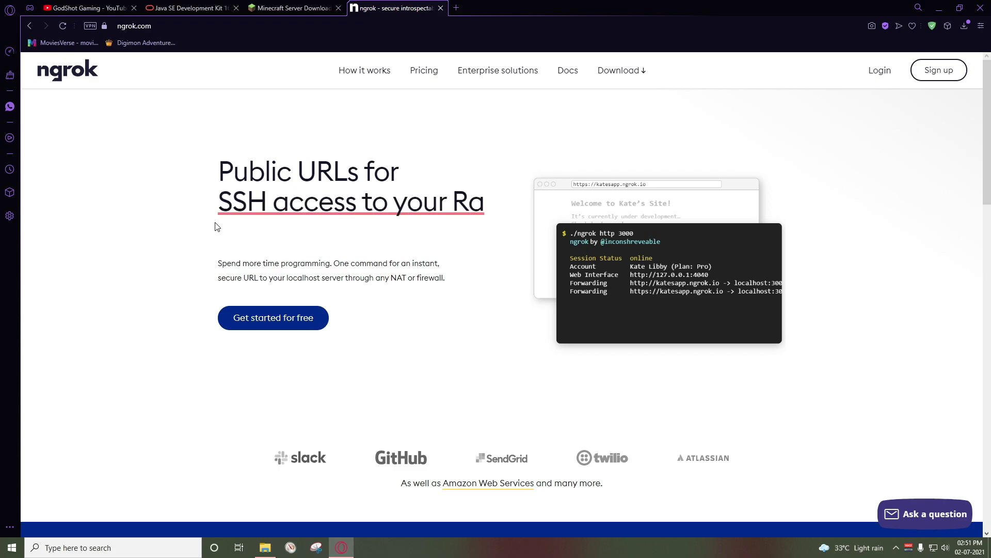
pyautogui.click(941, 80)
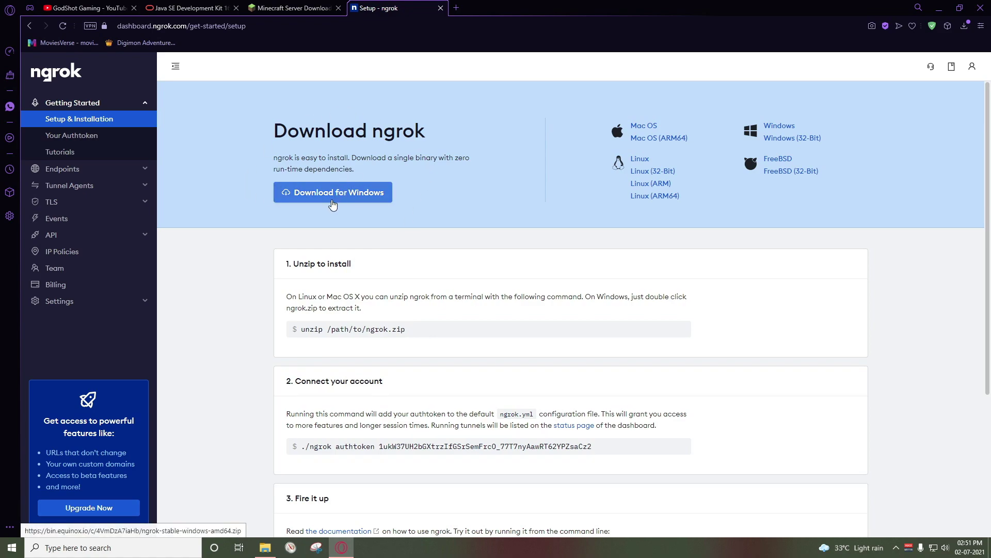
pyautogui.click(939, 7)
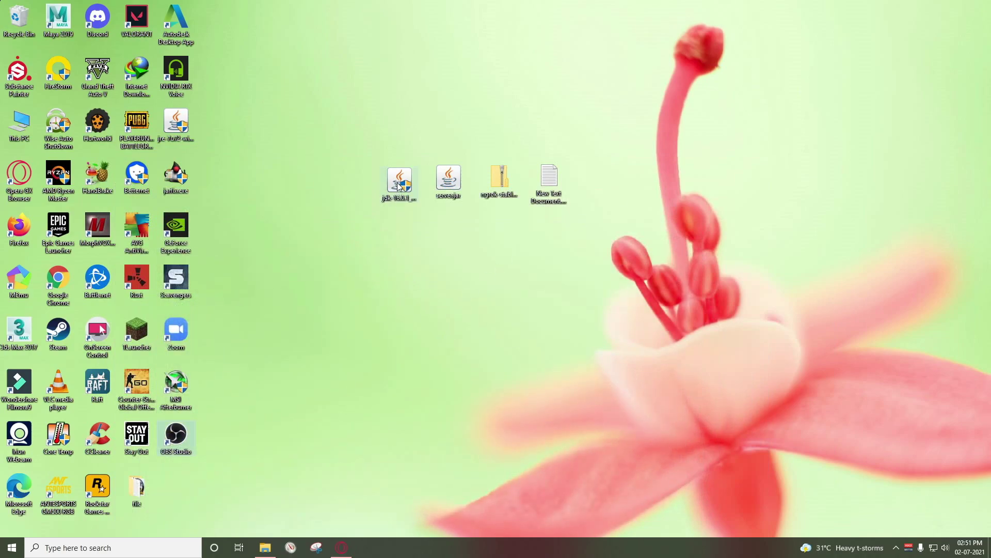
pyautogui.moveTo(359, 229); pyautogui.dragTo(468, 221)
pyautogui.click(478, 166)
pyautogui.moveTo(476, 142); pyautogui.dragTo(522, 223)
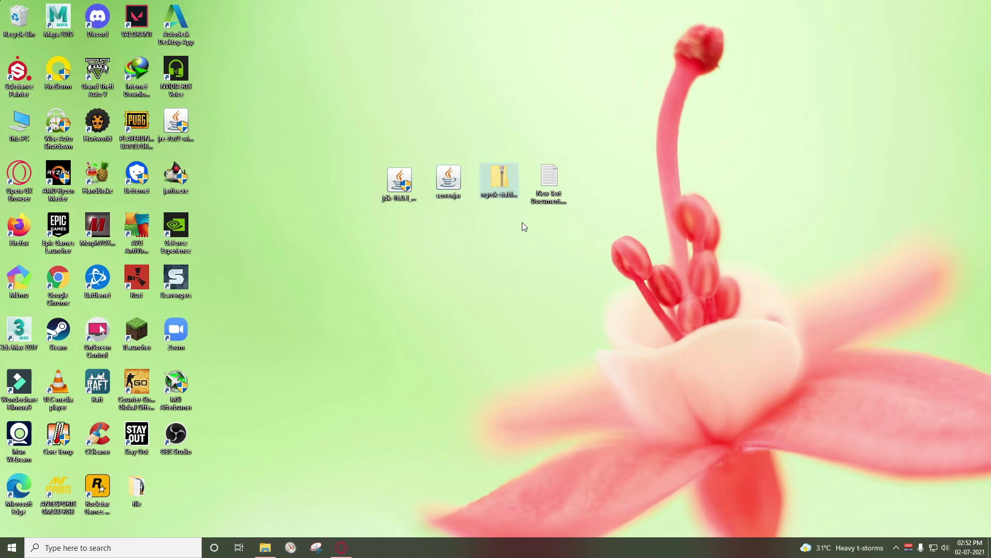
# Open New Text Document.txt from the desktop and review the saved Minecraft server and ngrok commands
pyautogui.doubleClick(551, 183)
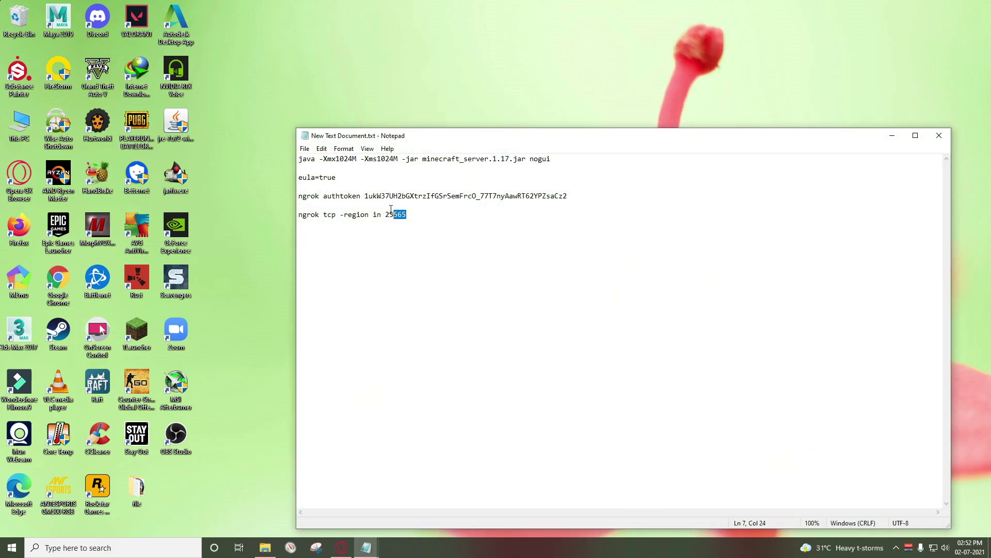
pyautogui.moveTo(407, 214); pyautogui.dragTo(286, 155)
pyautogui.click(261, 241)
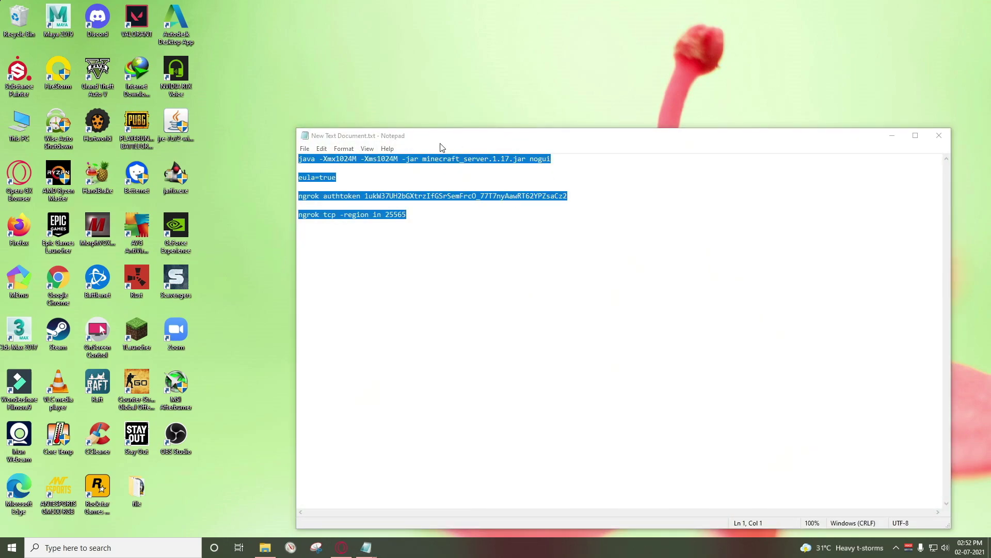
# Check the Minecraft server download page and the ngrok setup page against the commands in the text notes, and minimize the notes
pyautogui.click(341, 547)
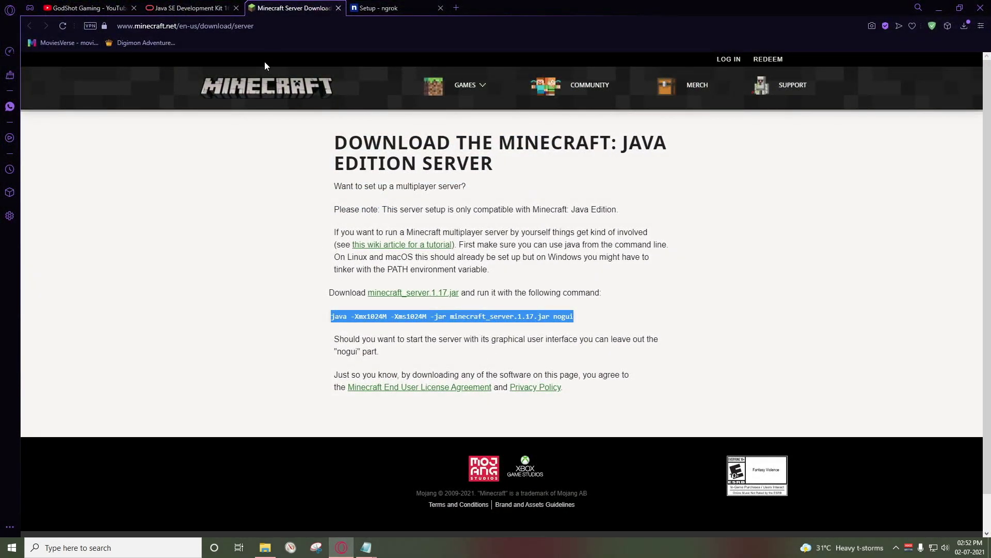
pyautogui.click(380, 10)
pyautogui.scroll(-2, 332, 154)
pyautogui.scroll(2, 332, 155)
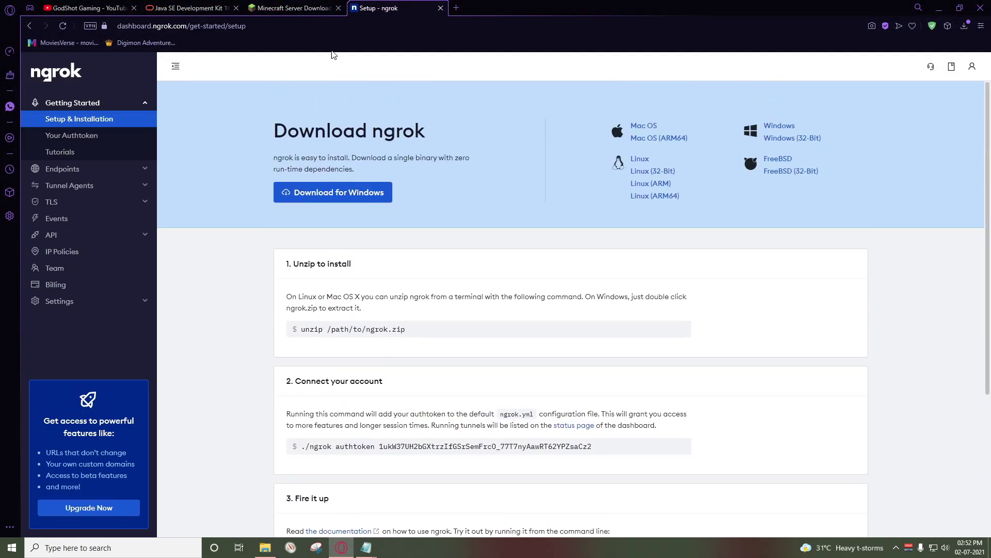
pyautogui.click(292, 7)
pyautogui.click(939, 8)
pyautogui.click(420, 264)
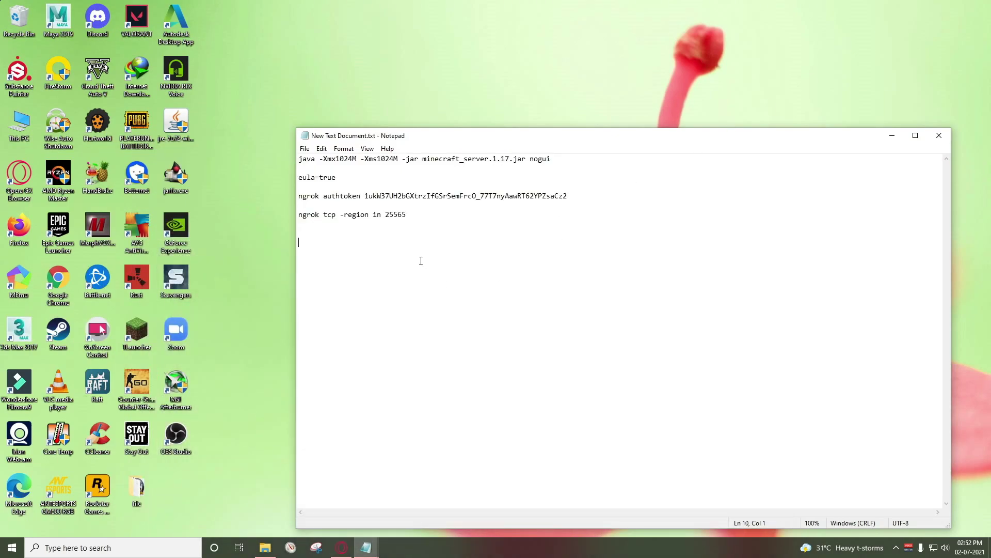
pyautogui.moveTo(383, 231); pyautogui.dragTo(267, 158)
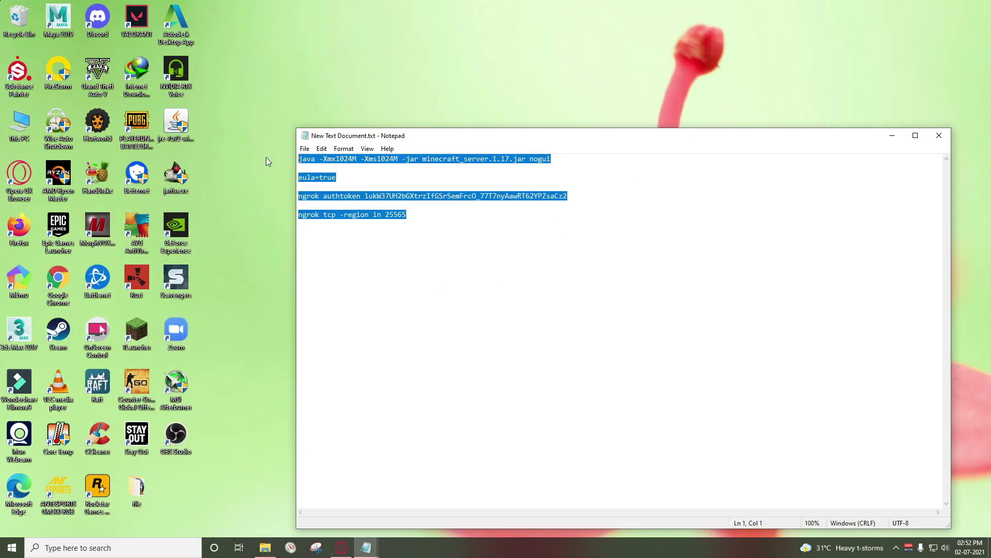
pyautogui.click(892, 136)
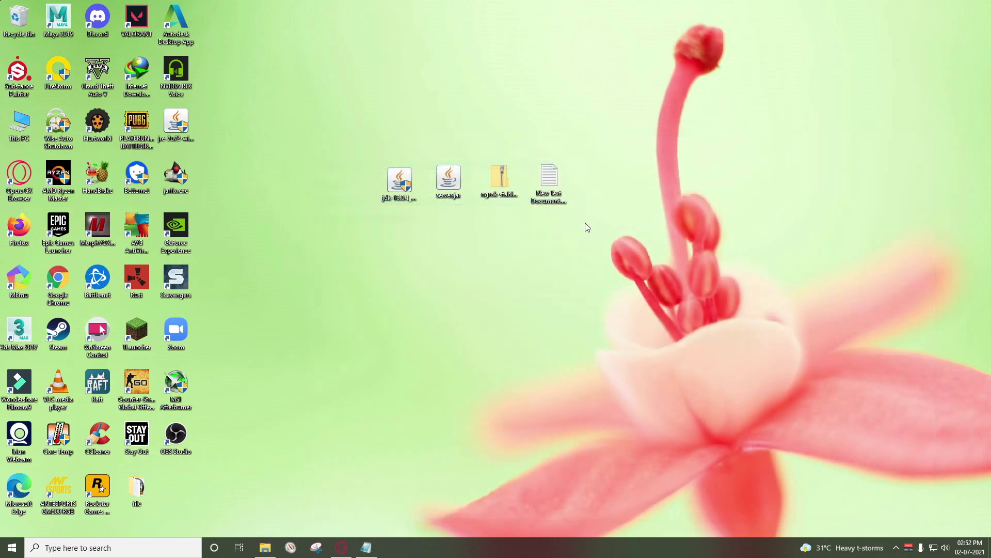
pyautogui.moveTo(361, 209); pyautogui.dragTo(512, 128)
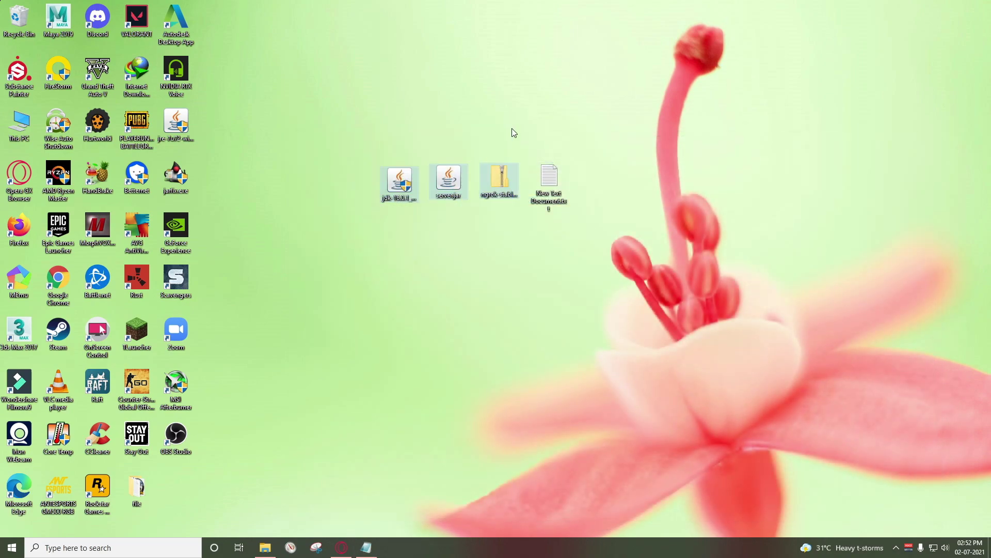
pyautogui.click(517, 279)
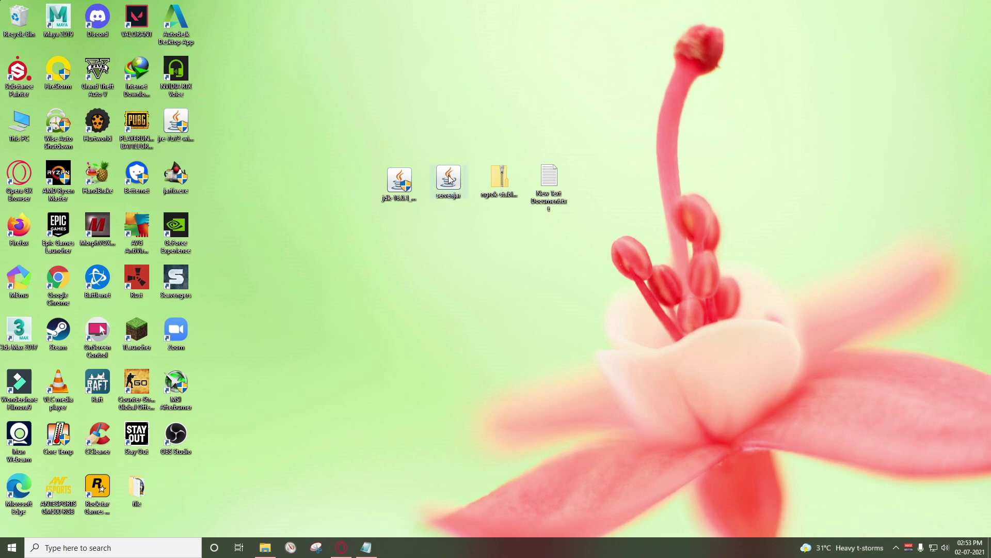
# Create a new folder on the desktop and move server.jar into it
pyautogui.rightClick(438, 239)
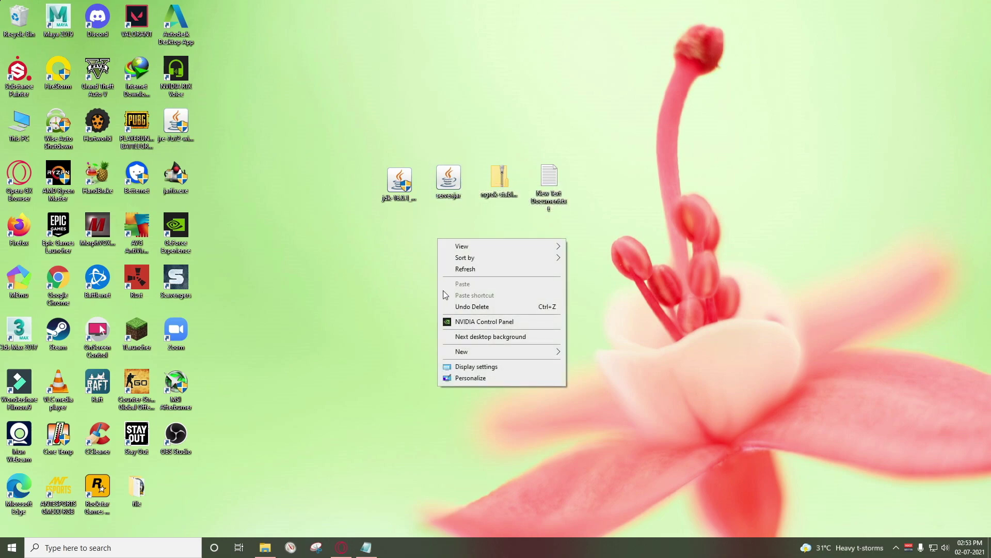
pyautogui.moveTo(480, 352)
pyautogui.click(614, 353)
pyautogui.moveTo(450, 192)
pyautogui.mouseDown()
pyautogui.moveTo(452, 260)
pyautogui.moveTo(447, 191)
pyautogui.mouseUp()
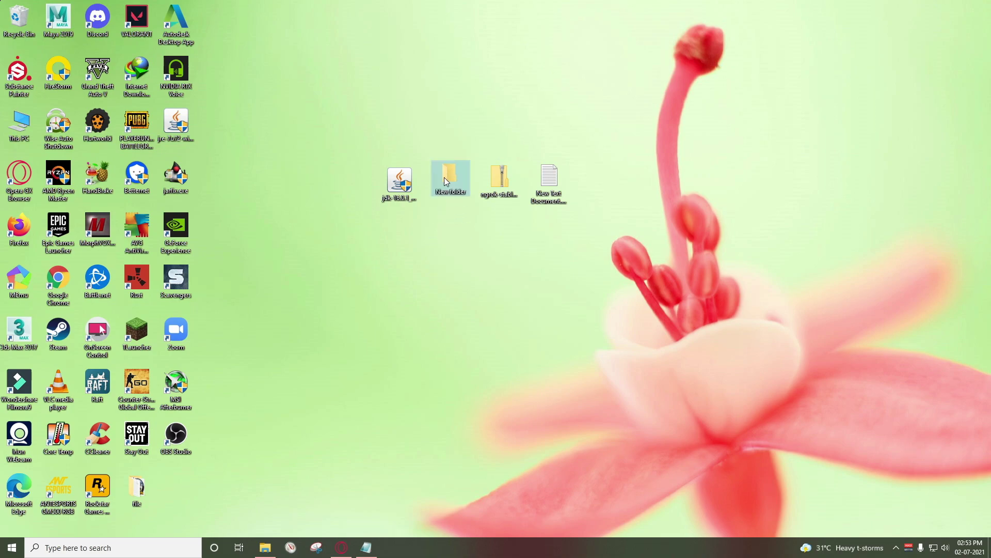
# Rename the new desktop folder as "server 1.17"
pyautogui.rightClick(447, 191)
pyautogui.click(483, 401)
pyautogui.write('server')
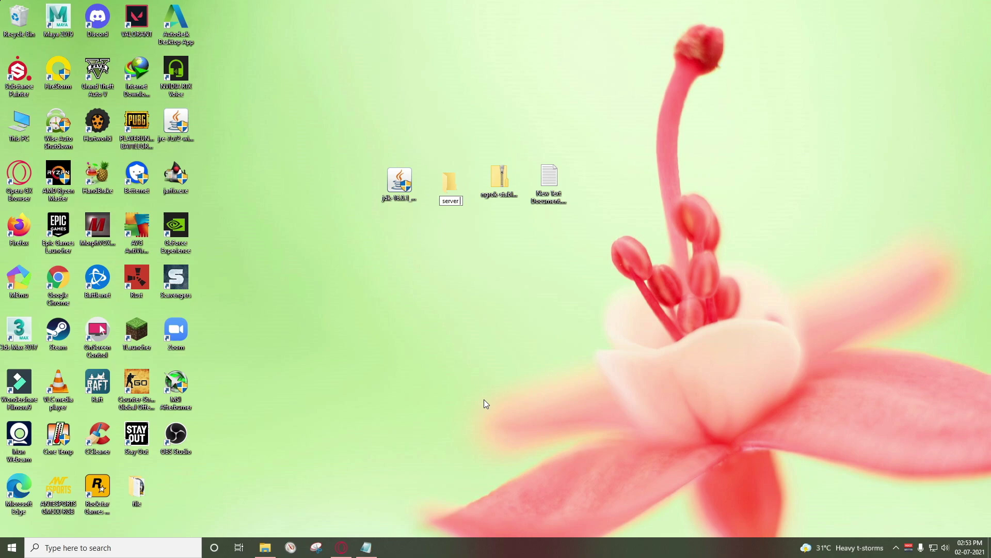
pyautogui.write(' 1.17')
pyautogui.press('Return')
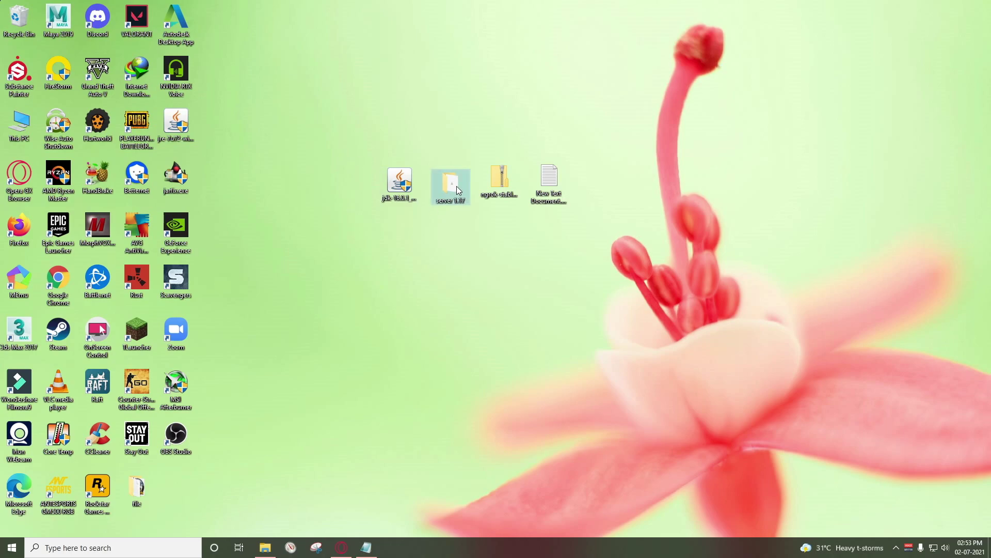
pyautogui.click(452, 247)
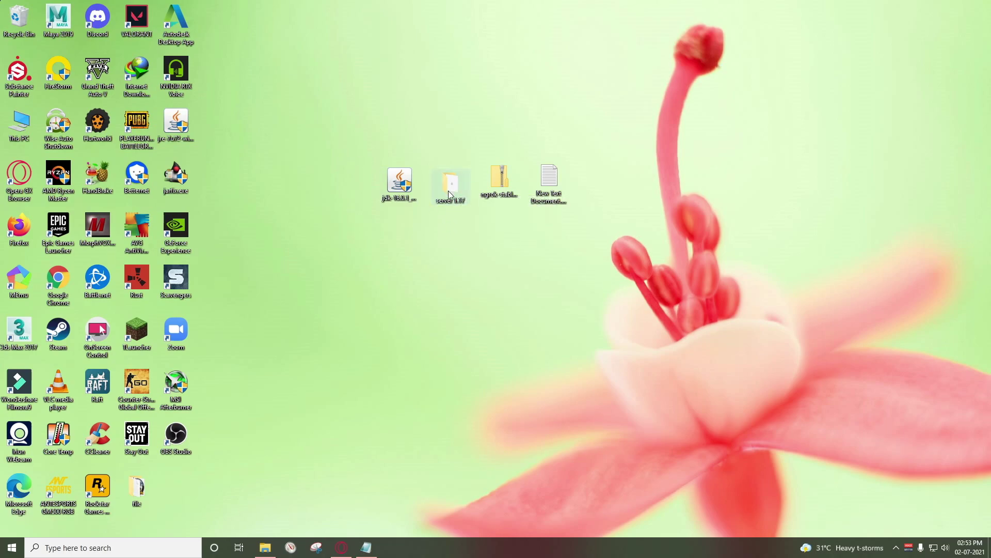
# Open the server 1.17 folder and run server.jar to generate the logs folder and server.properties
pyautogui.doubleClick(452, 192)
pyautogui.moveTo(334, 216); pyautogui.dragTo(396, 174)
pyautogui.doubleClick(317, 235)
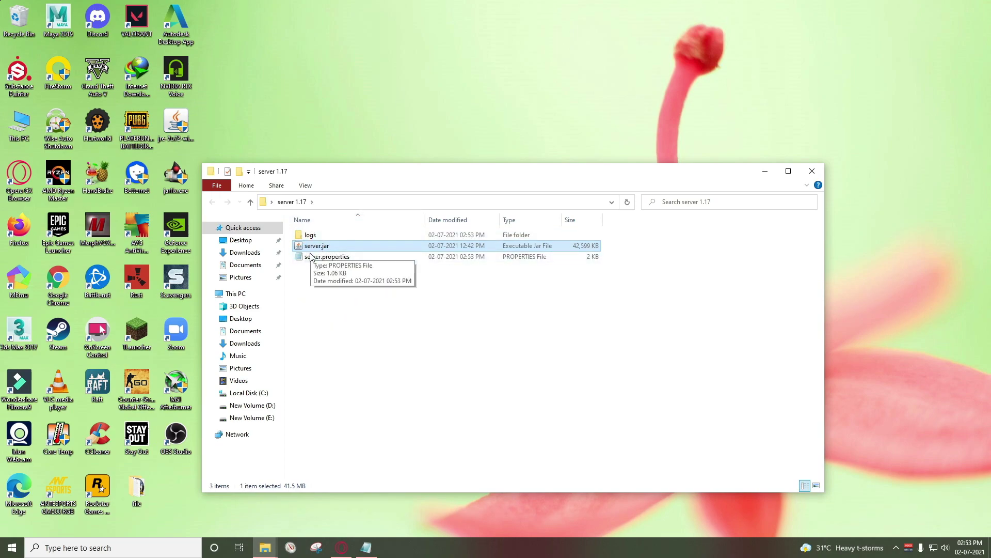
pyautogui.click(350, 290)
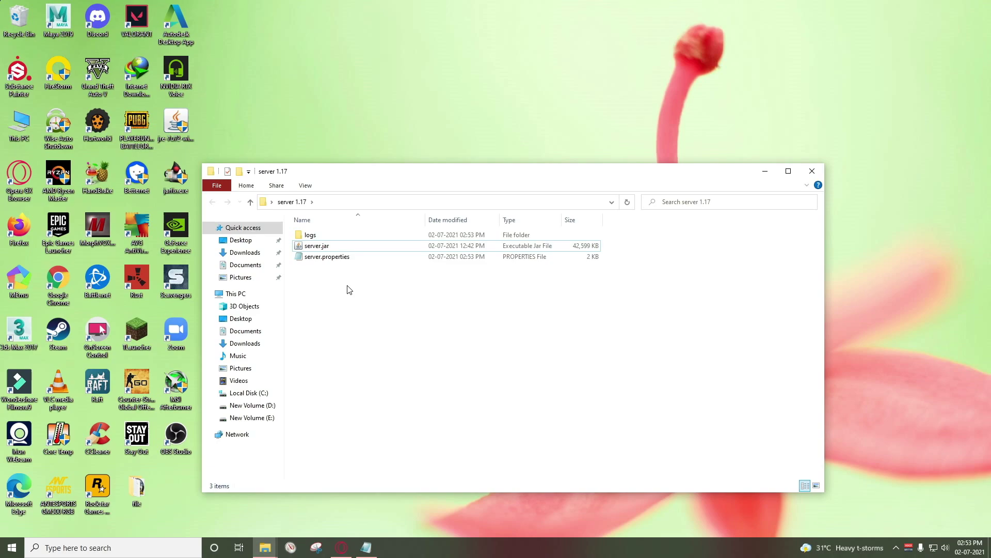
# Create two new text documents inside the server 1.17 folder
pyautogui.rightClick(348, 290)
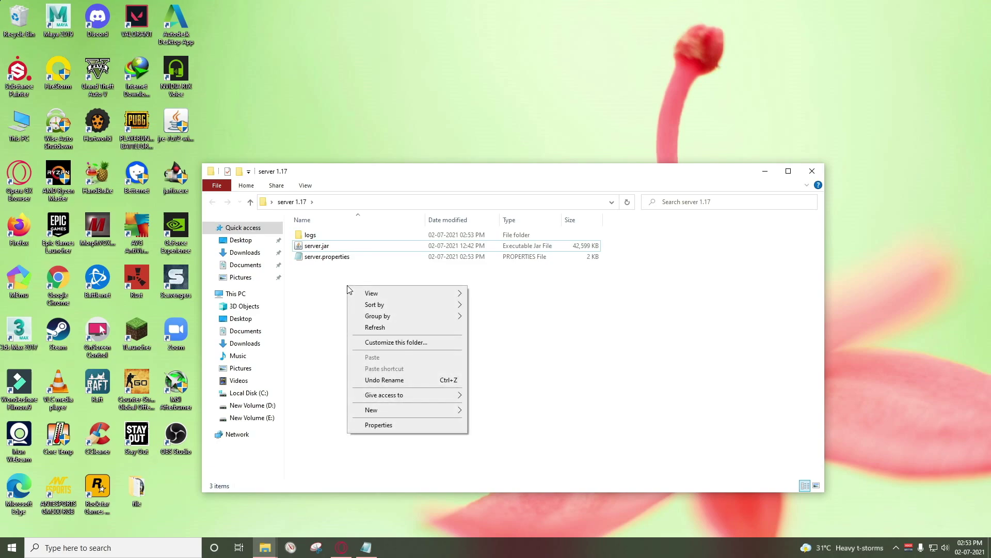
pyautogui.click(329, 306)
pyautogui.moveTo(377, 173); pyautogui.dragTo(321, 215)
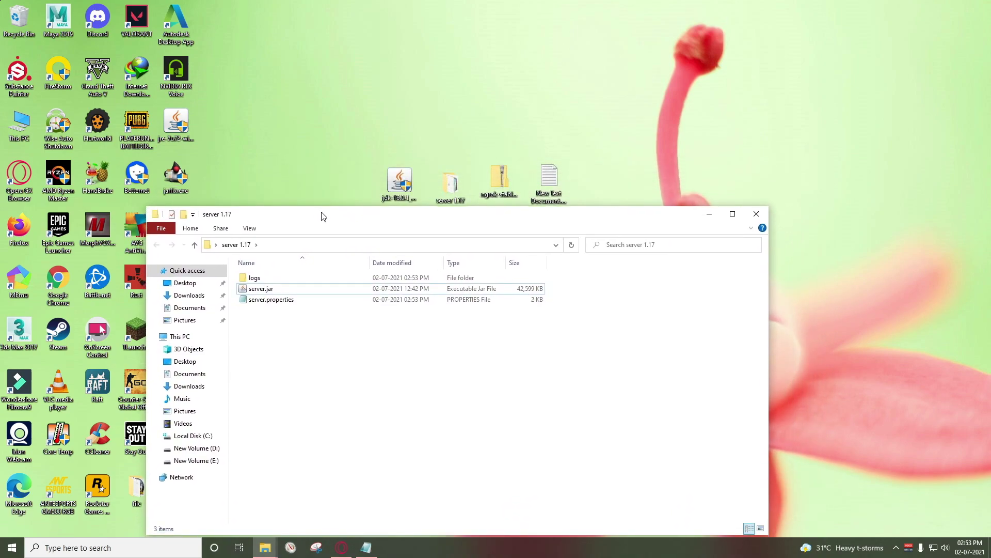
pyautogui.rightClick(273, 323)
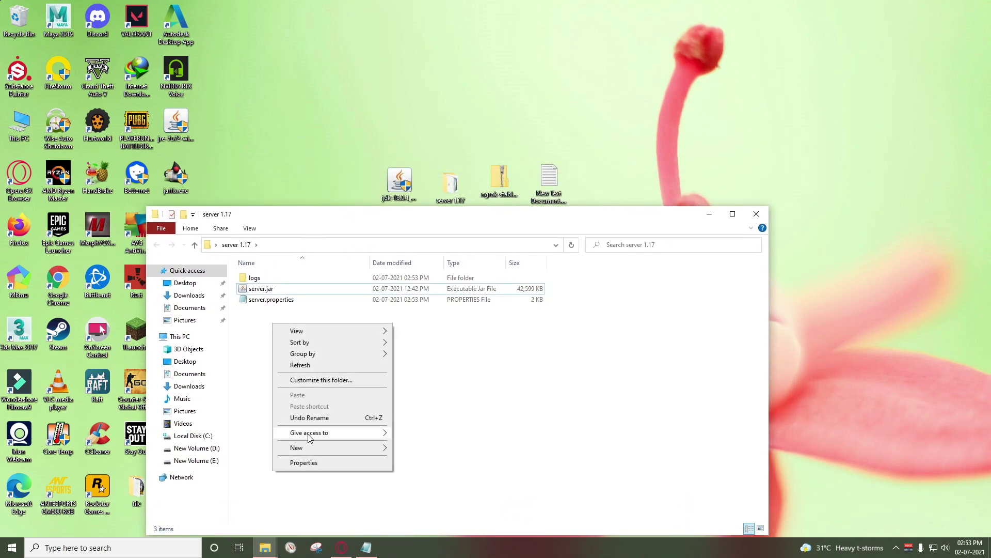
pyautogui.moveTo(318, 449)
pyautogui.click(429, 501)
pyautogui.click(278, 368)
pyautogui.rightClick(266, 343)
pyautogui.moveTo(345, 468)
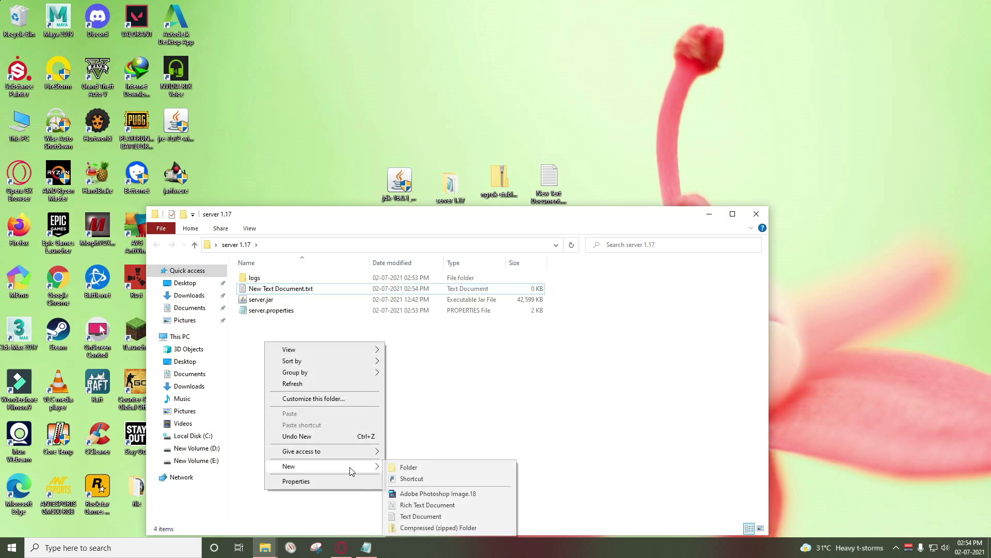
pyautogui.click(421, 516)
pyautogui.click(292, 417)
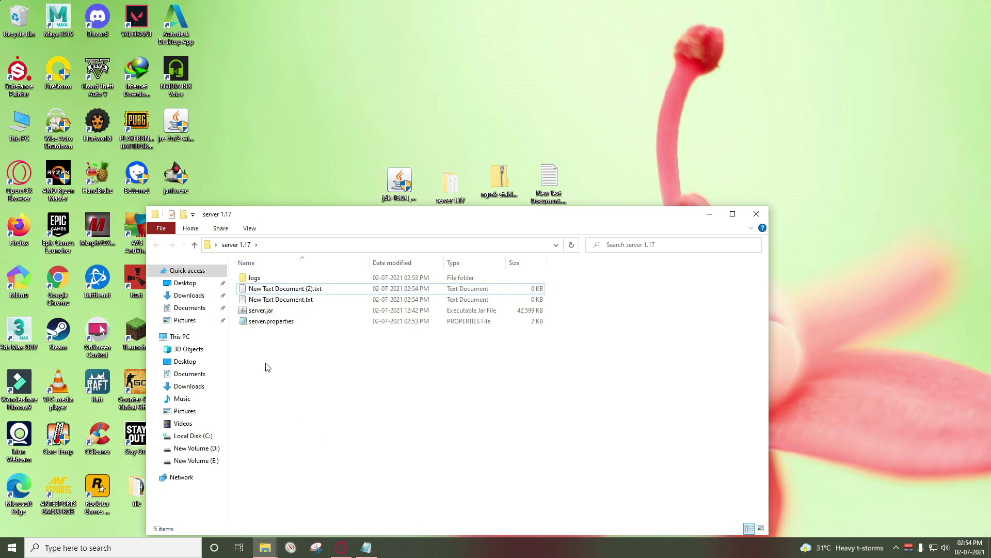
# Rename New Text Document (2).txt as start.bat and accept the file extension change
pyautogui.click(307, 289)
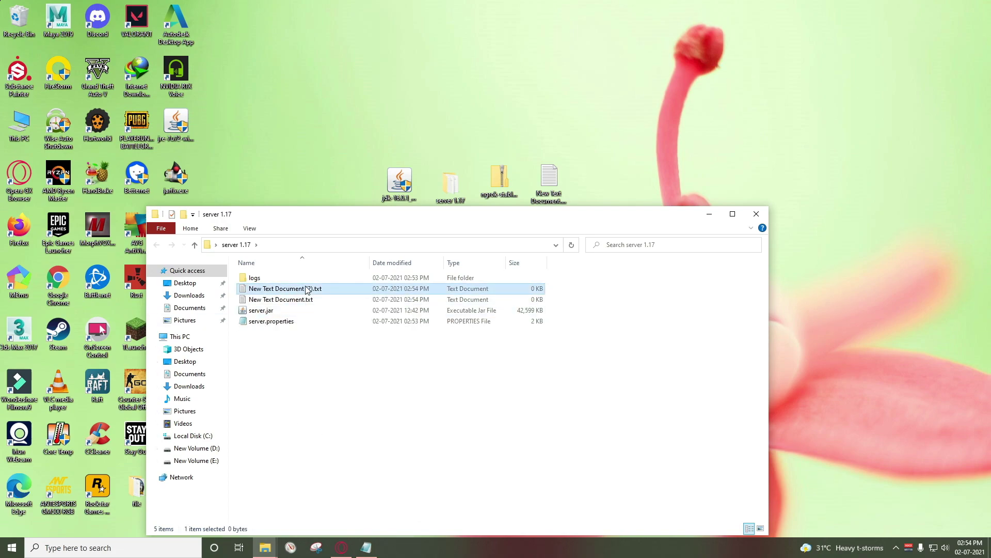
pyautogui.rightClick(307, 289)
pyautogui.click(348, 501)
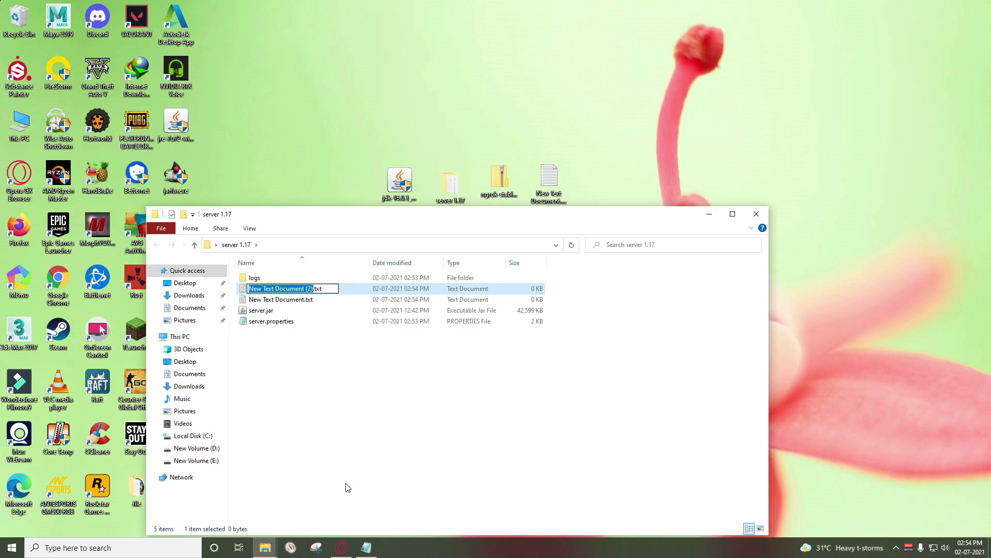
pyautogui.write('start.')
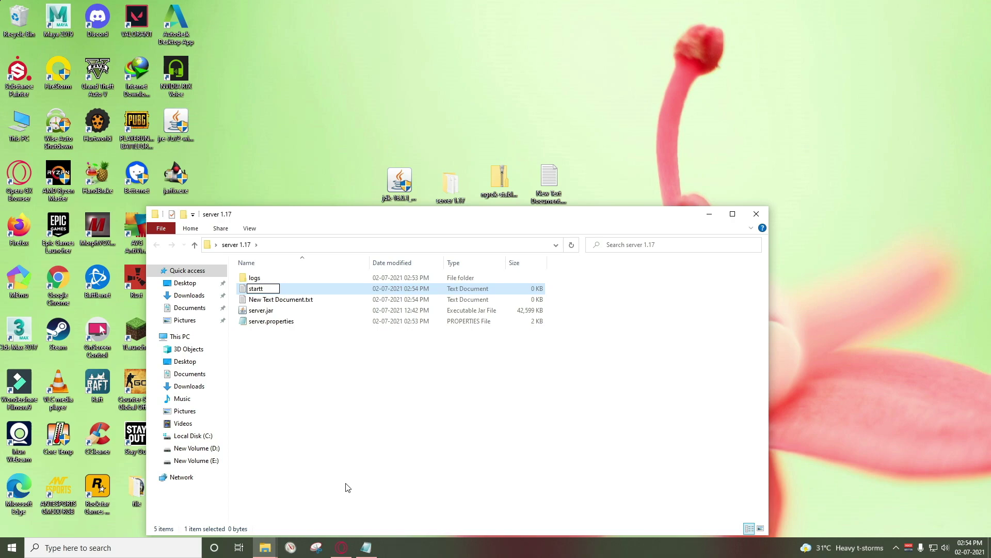
pyautogui.write('bat')
pyautogui.press('Return')
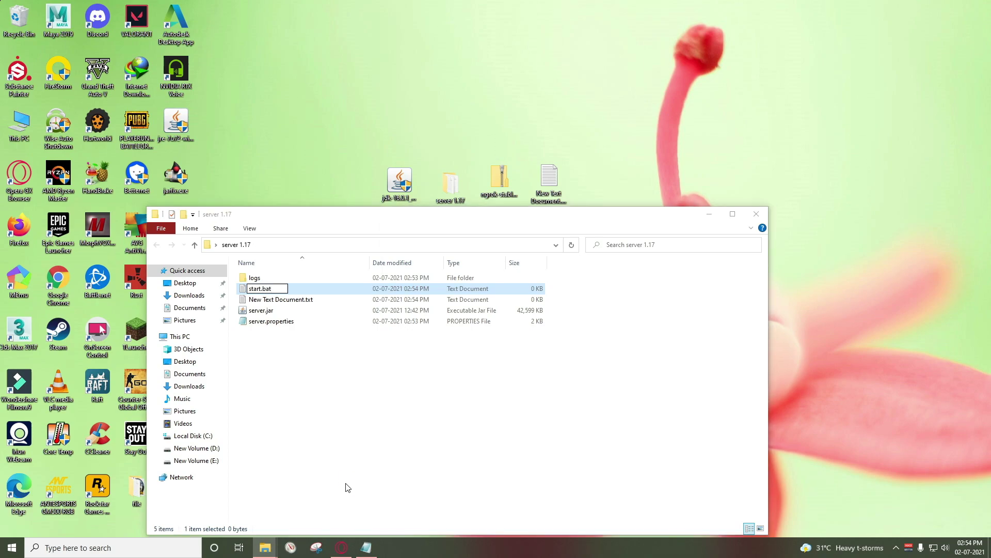
pyautogui.click(532, 279)
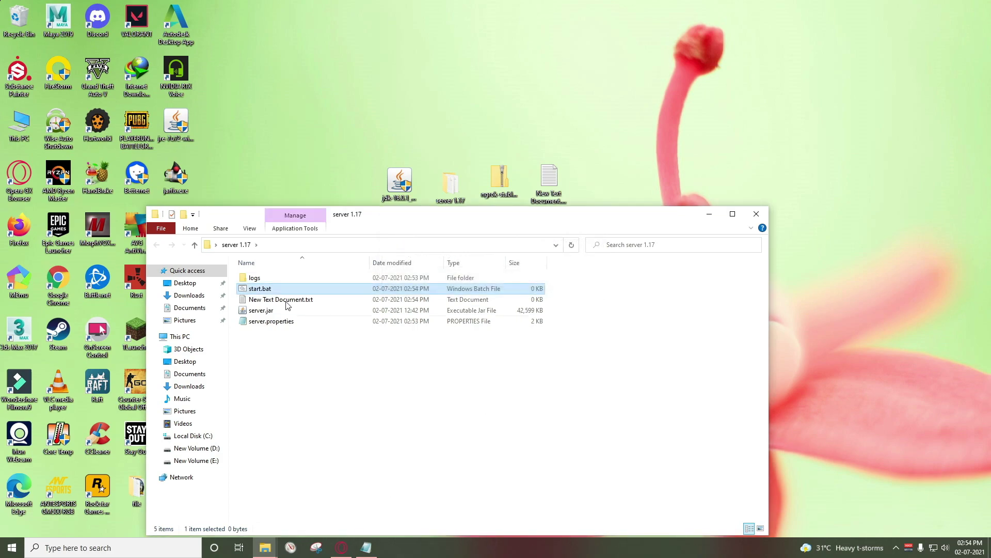
# Open start.bat for editing and paste in "java -Xmx1024M -Xms1024M -jar minecraft_server.1.17.jar nogui" from the desktop notes
pyautogui.rightClick(296, 290)
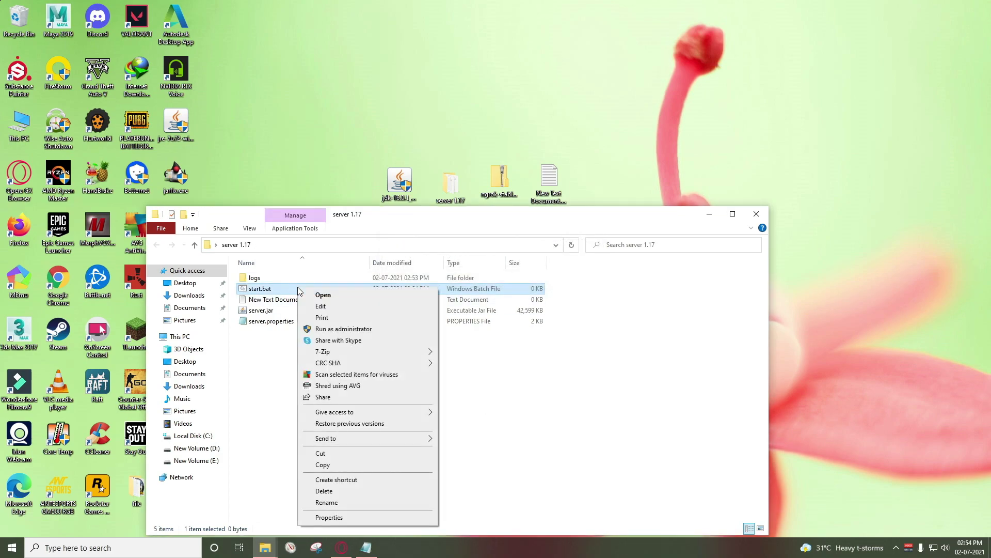
pyautogui.click(321, 306)
pyautogui.moveTo(408, 141); pyautogui.dragTo(201, 320)
pyautogui.doubleClick(549, 178)
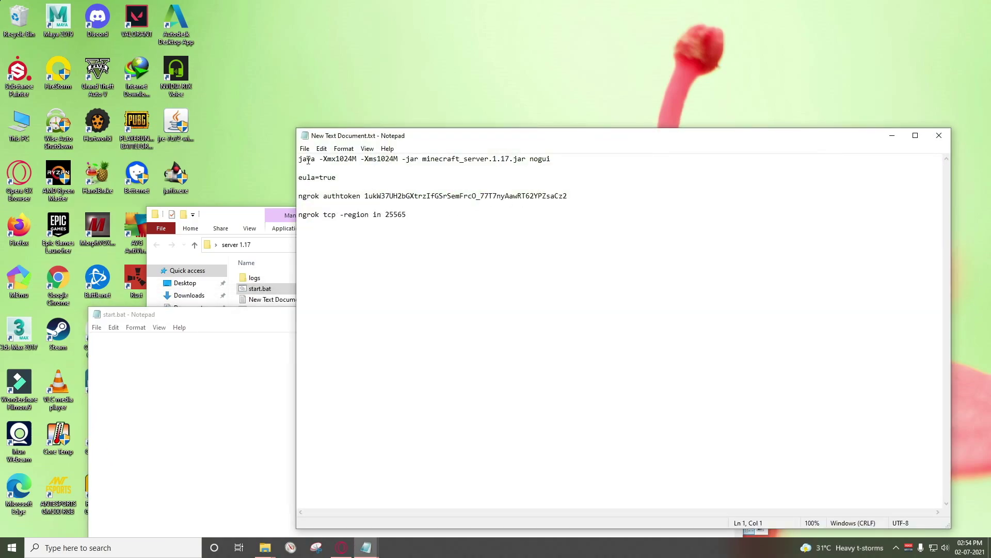
pyautogui.moveTo(298, 158); pyautogui.dragTo(551, 159)
pyautogui.rightClick(500, 161)
pyautogui.click(521, 195)
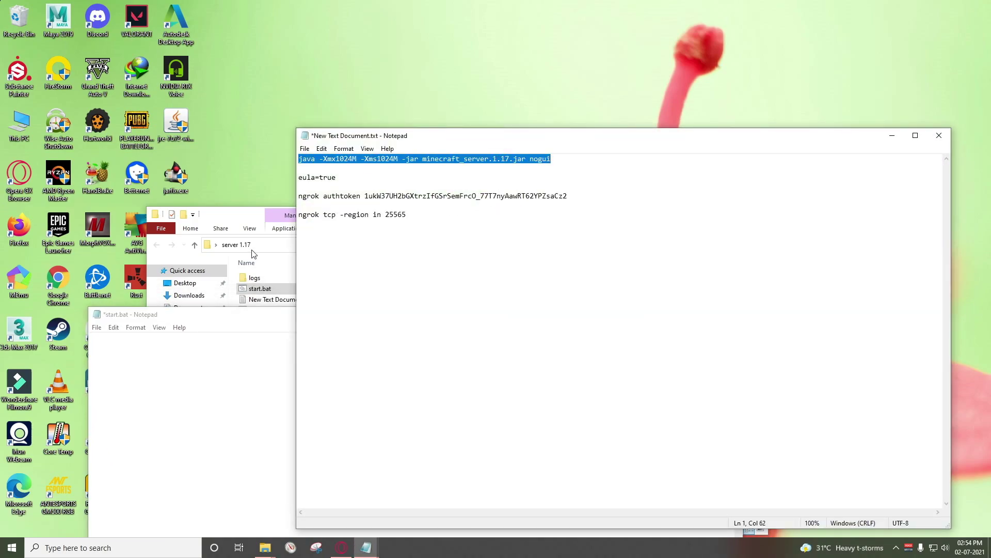
pyautogui.click(155, 342)
pyautogui.hotkey('ctrl', 'v')
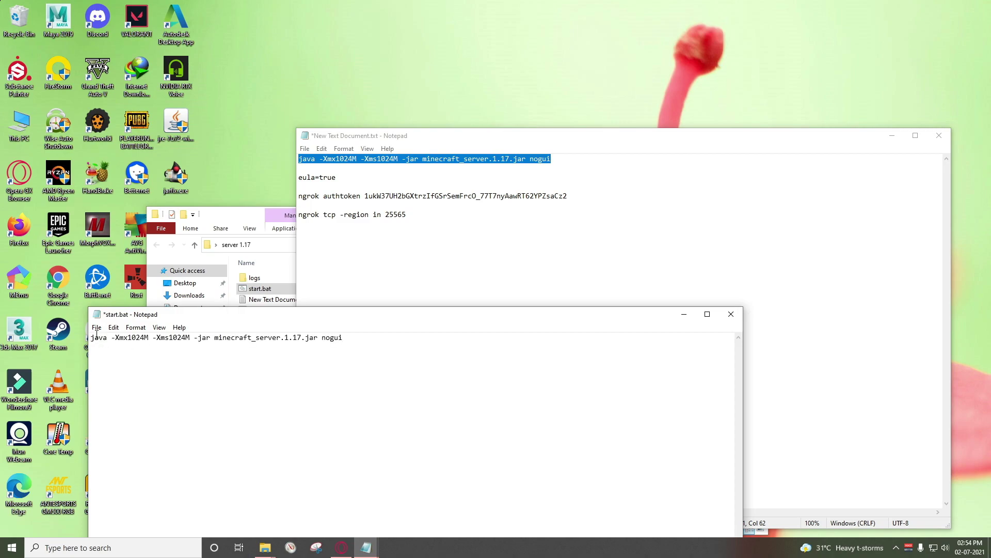
# Save start.bat and close its editor window
pyautogui.click(96, 328)
pyautogui.click(105, 374)
pyautogui.click(97, 327)
pyautogui.click(105, 373)
pyautogui.click(731, 314)
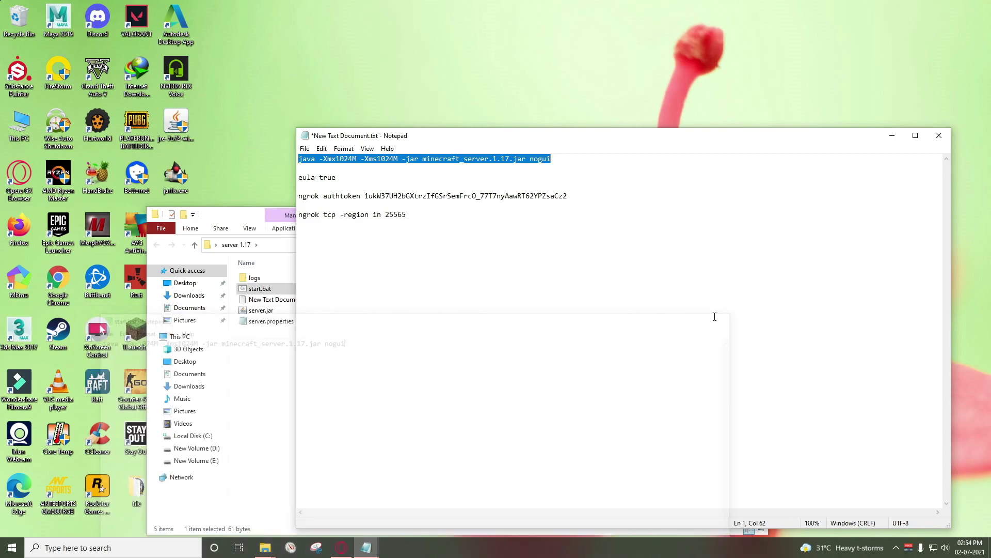
# Rename the remaining New Text Document.txt in the server 1.17 folder as eula.txt
pyautogui.click(262, 373)
pyautogui.click(259, 288)
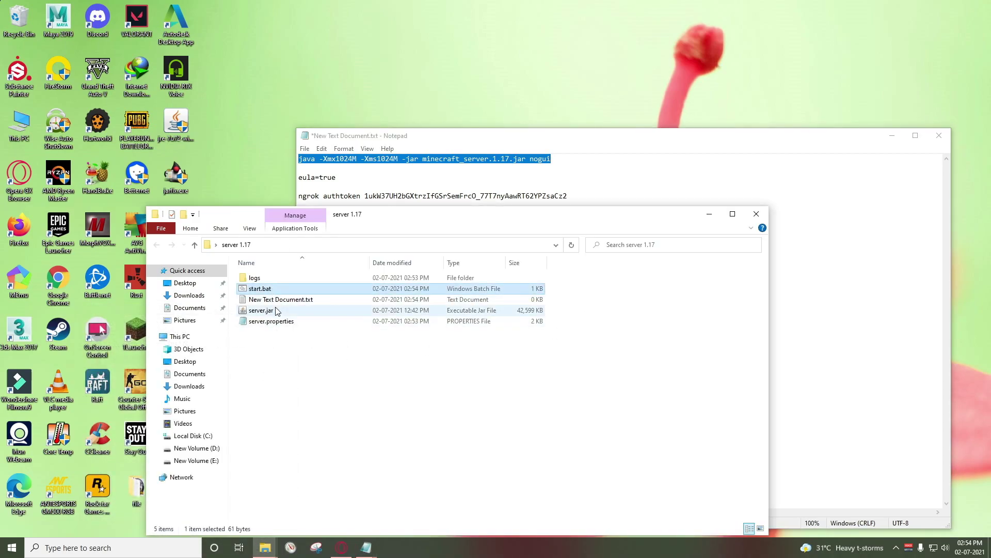
pyautogui.click(283, 300)
pyautogui.rightClick(283, 301)
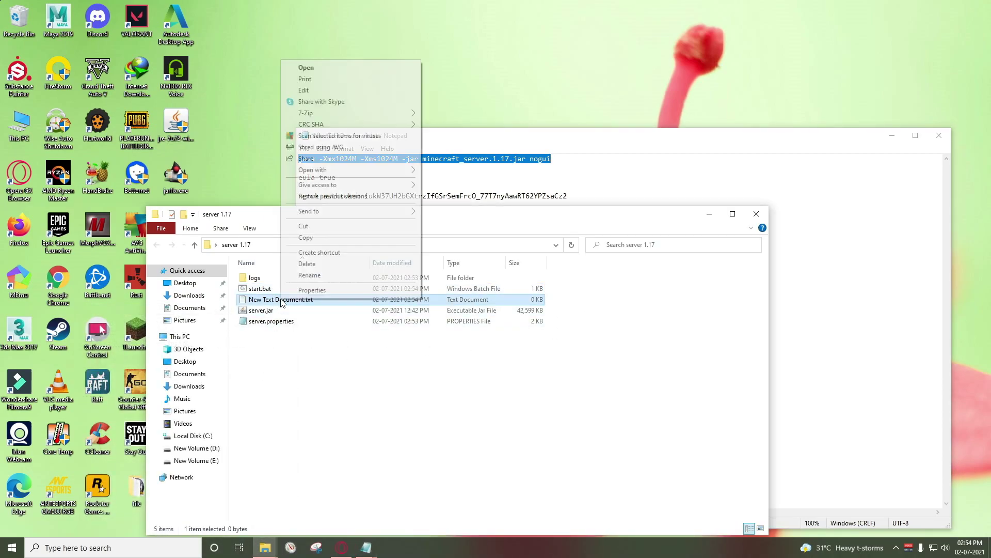
pyautogui.click(311, 276)
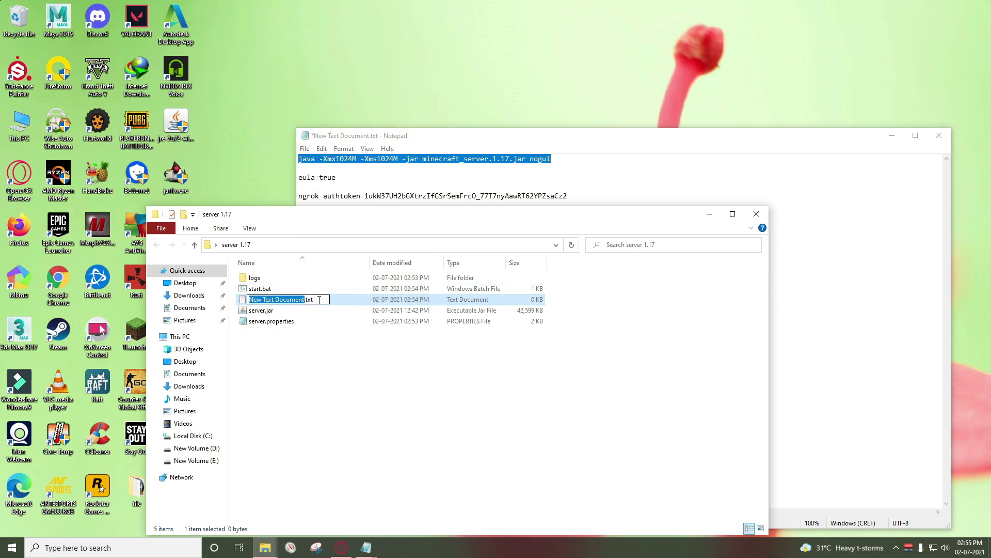
pyautogui.write('eul')
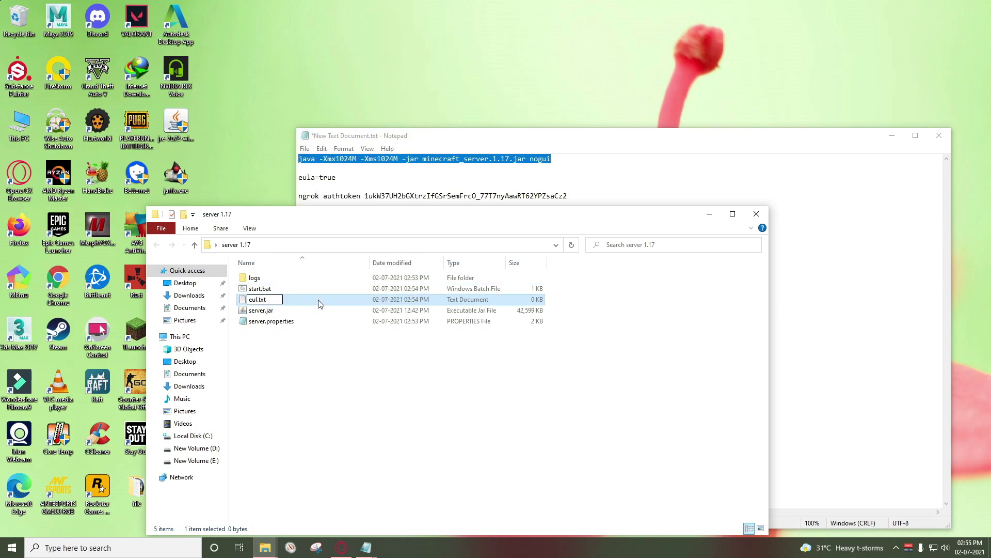
pyautogui.write('a')
pyautogui.click(297, 343)
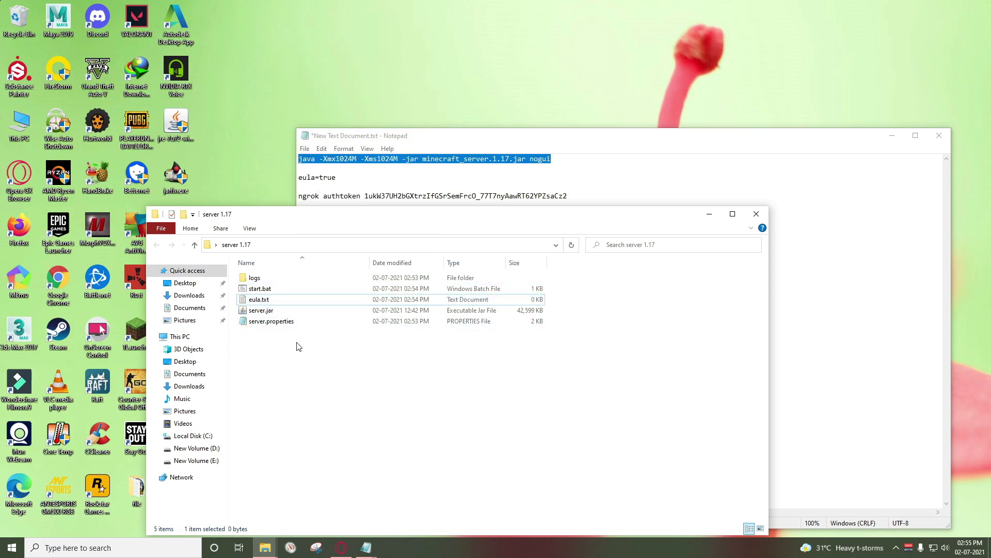
# Open eula.txt for editing and paste in "eula=true" from the desktop notes
pyautogui.click(294, 299)
pyautogui.rightClick(294, 298)
pyautogui.click(326, 326)
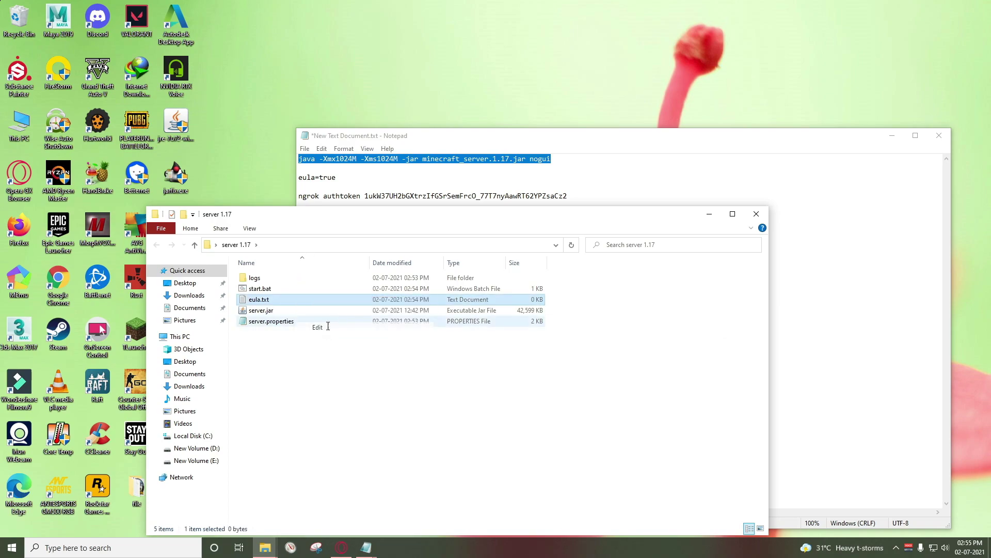
pyautogui.click(807, 339)
pyautogui.moveTo(335, 177); pyautogui.dragTo(298, 174)
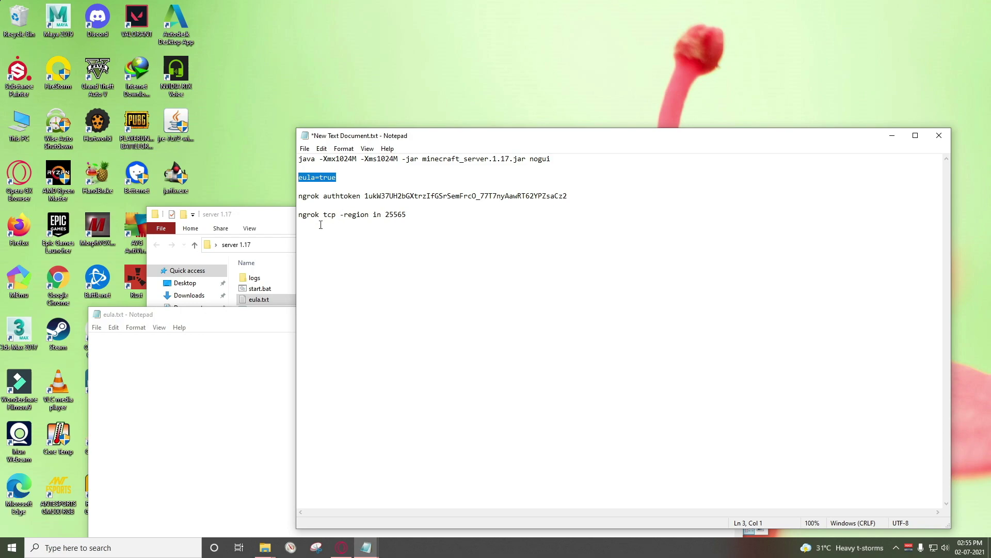
pyautogui.click(176, 330)
pyautogui.click(135, 350)
pyautogui.hotkey('ctrl', 'v')
# Save eula.txt, close its editor window and return to the server 1.17 folder
pyautogui.click(96, 327)
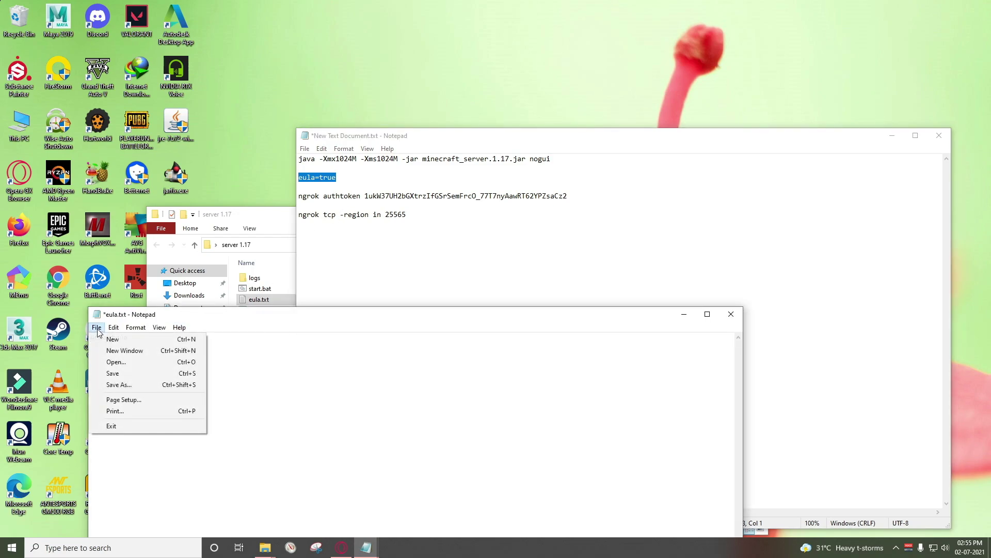
pyautogui.click(114, 373)
pyautogui.click(731, 315)
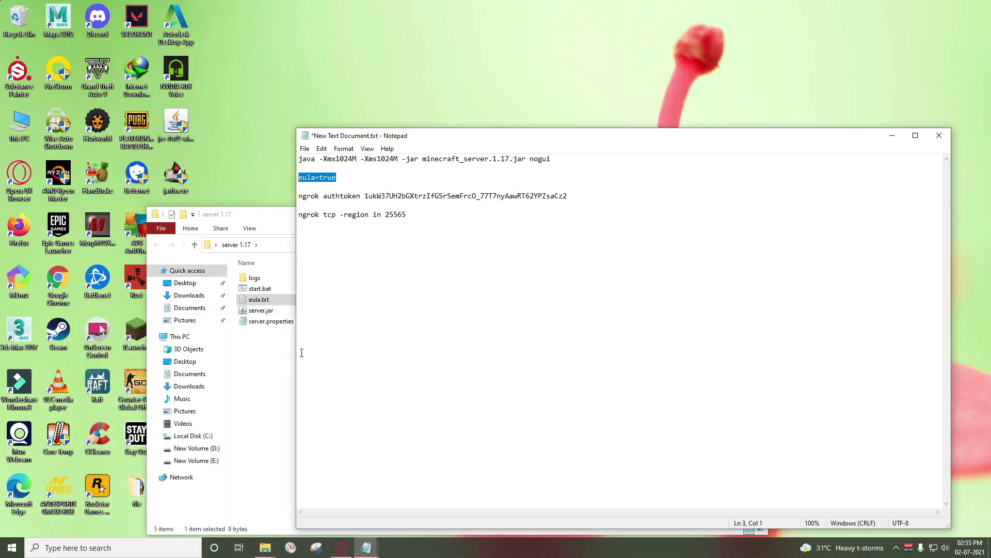
pyautogui.click(256, 366)
pyautogui.click(430, 181)
pyautogui.click(259, 366)
pyautogui.click(268, 323)
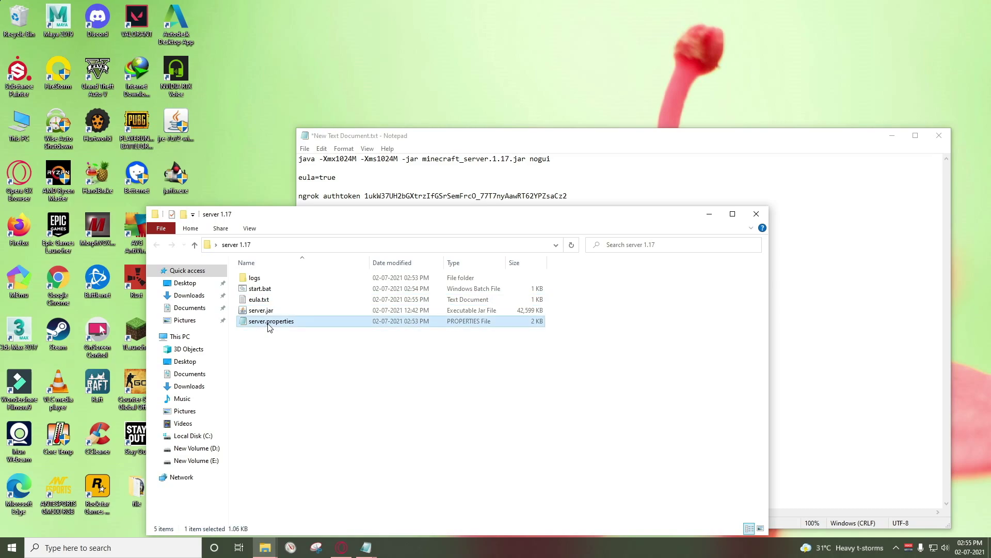
pyautogui.rightClick(269, 328)
pyautogui.click(290, 315)
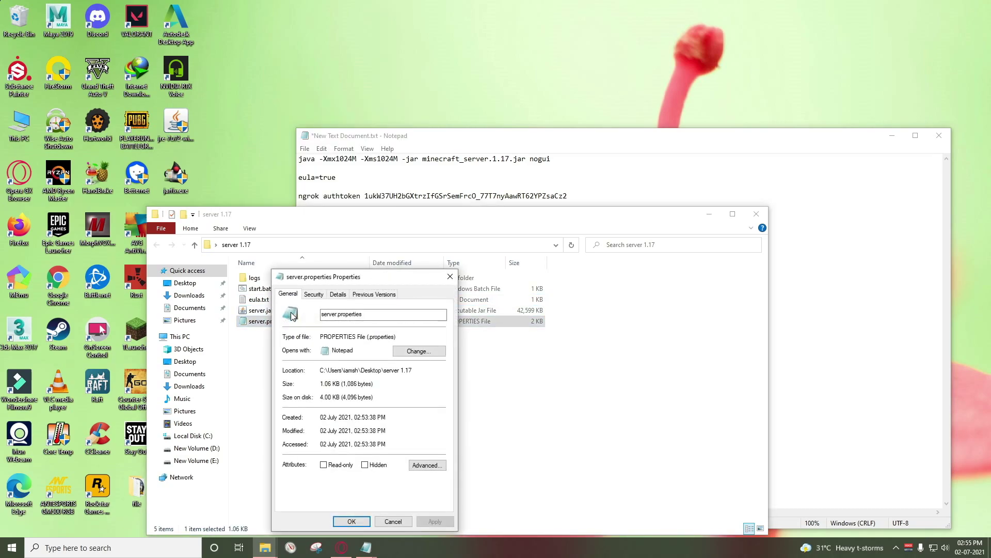
pyautogui.click(450, 276)
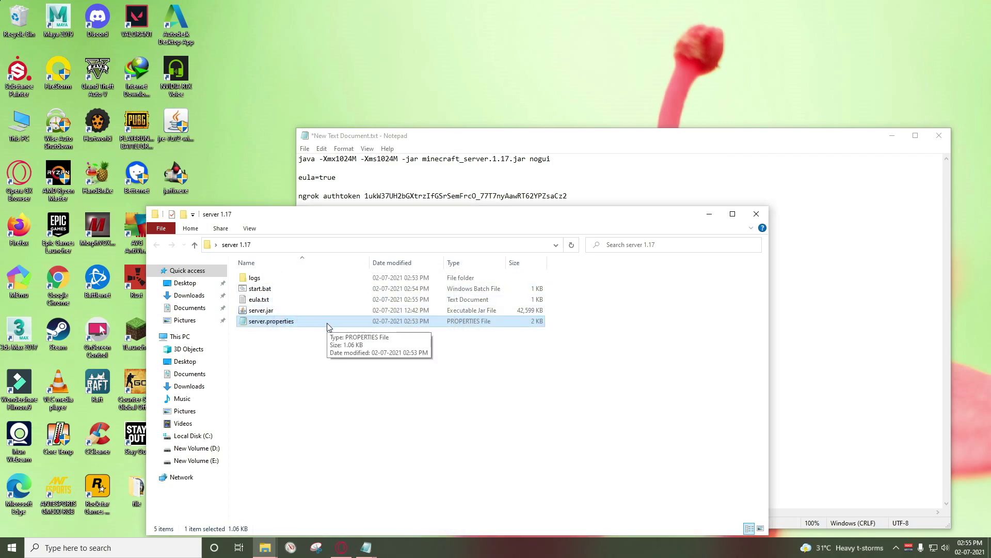
# Open server.properties for editing and enlarge and reposition its window to show all settings
pyautogui.rightClick(328, 327)
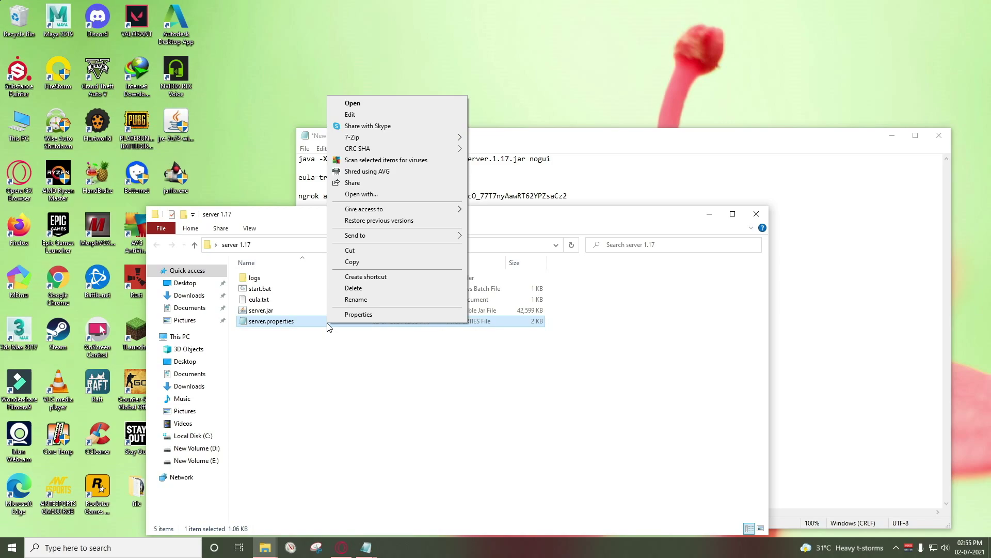
pyautogui.click(353, 115)
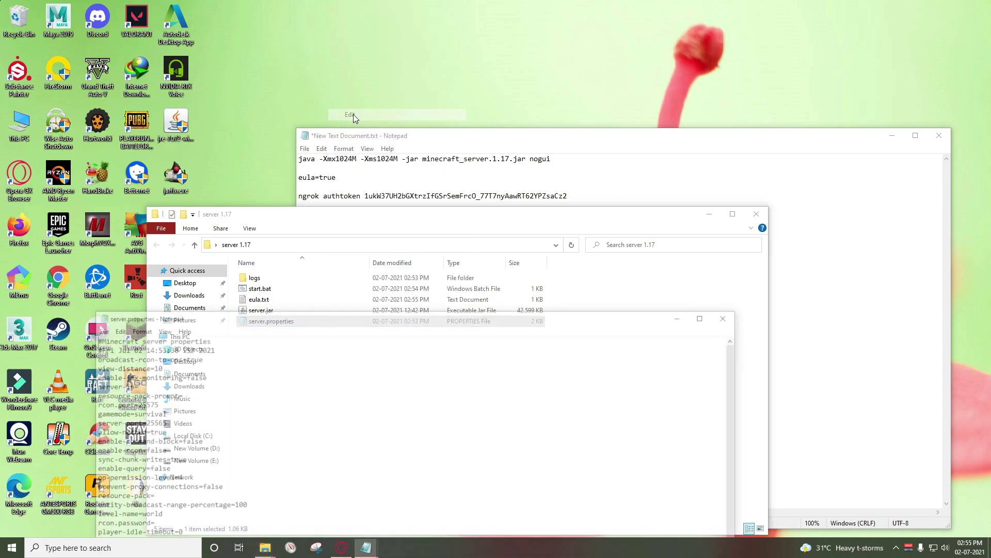
pyautogui.moveTo(245, 311); pyautogui.dragTo(89, 223)
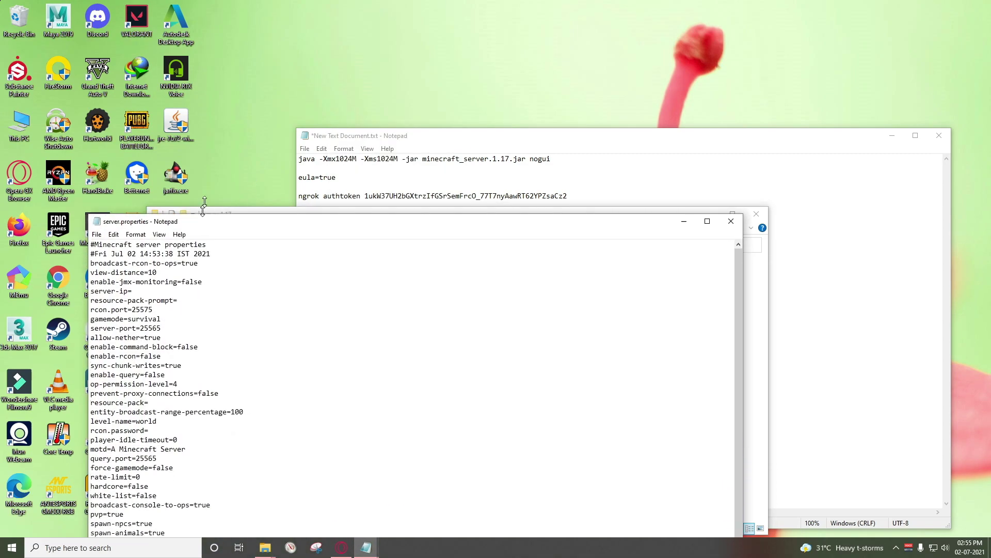
pyautogui.moveTo(200, 215); pyautogui.dragTo(201, 136)
pyautogui.moveTo(338, 155); pyautogui.dragTo(418, 20)
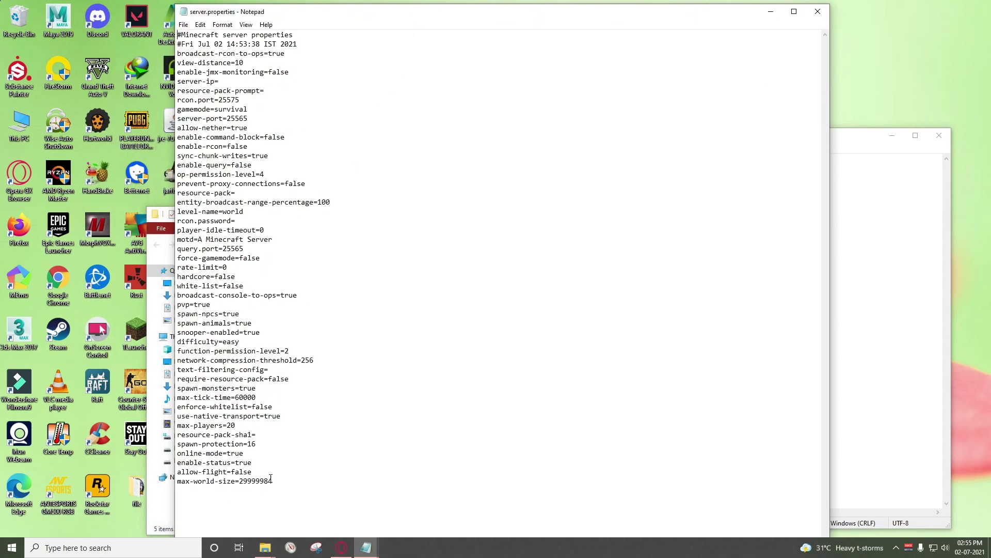
# Set online-mode to false in server.properties
pyautogui.click(241, 455)
pyautogui.hotkey('ctrl', 'shift', 'Left')
pyautogui.hotkey('ctrl', 'shift', 'Left')
pyautogui.hotkey('ctrl', 'shift', 'Left')
pyautogui.hotkey('ctrl', 'shift', 'Left')
pyautogui.hotkey('ctrl', 'shift', 'Left')
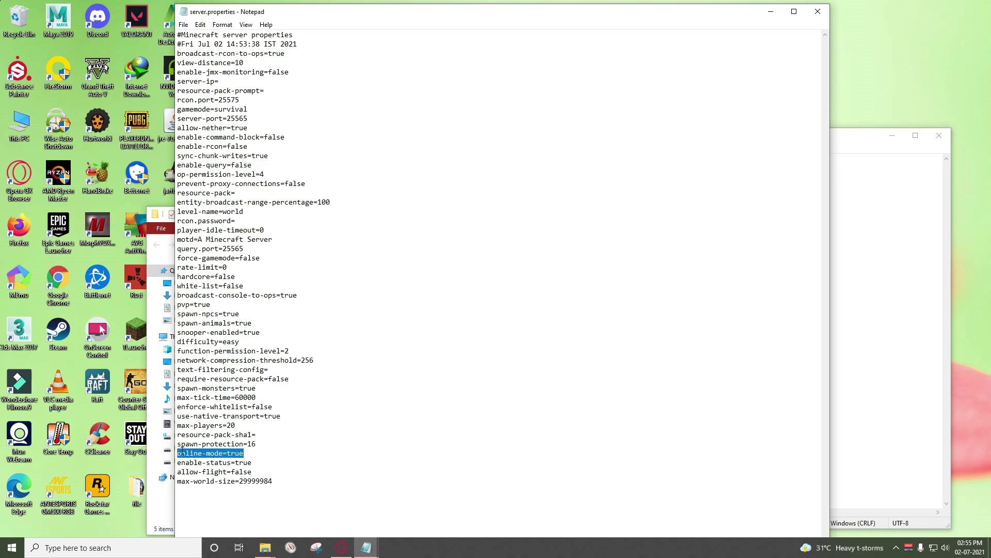
pyautogui.click(228, 453)
pyautogui.moveTo(229, 454); pyautogui.dragTo(248, 453)
pyautogui.write('false')
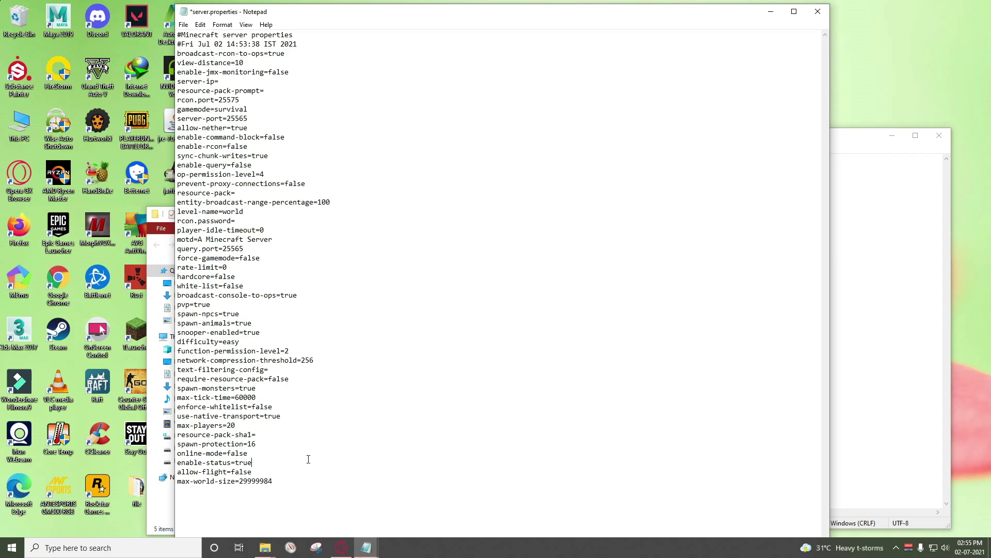
# Save server.properties and close its editor window
pyautogui.click(183, 25)
pyautogui.click(198, 68)
pyautogui.click(183, 24)
pyautogui.click(200, 71)
pyautogui.click(183, 24)
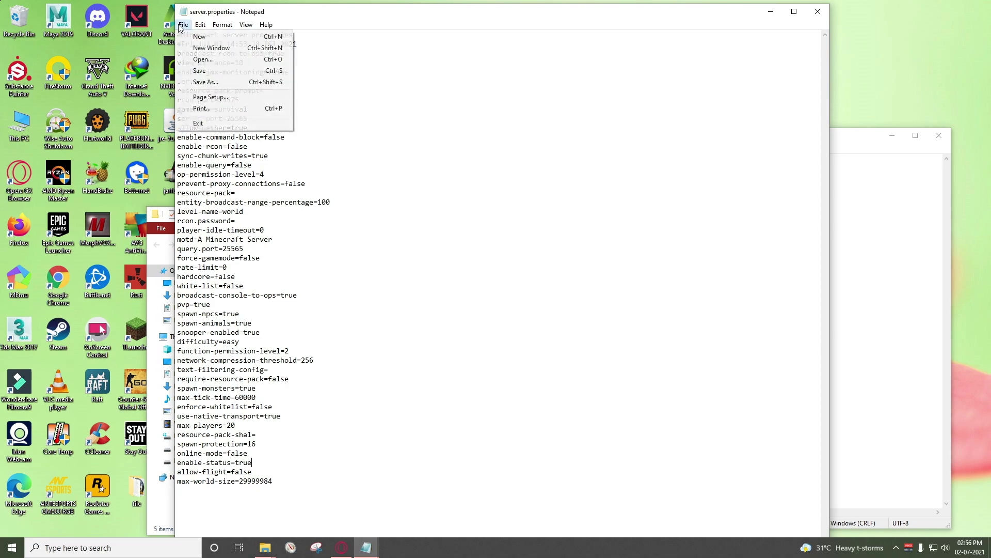
pyautogui.click(202, 63)
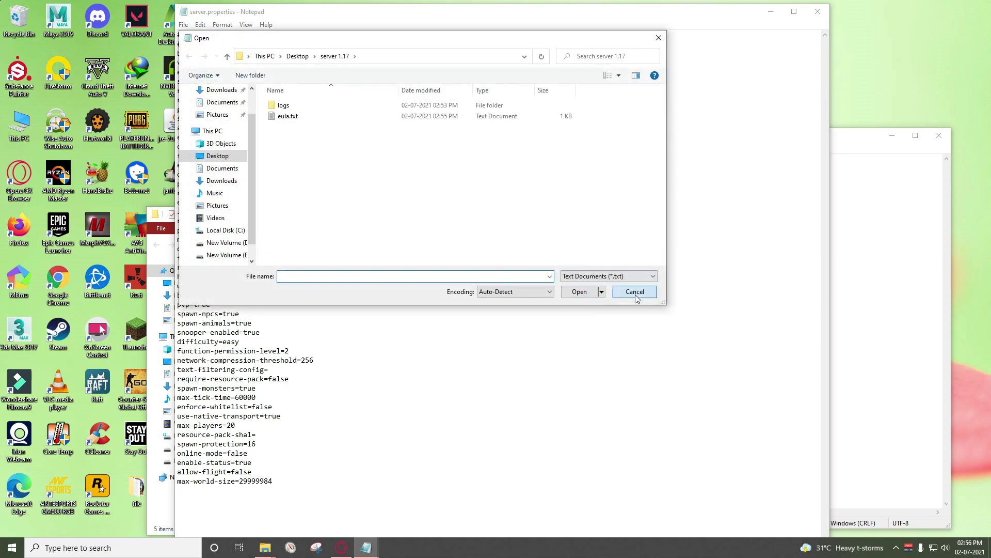
pyautogui.click(637, 291)
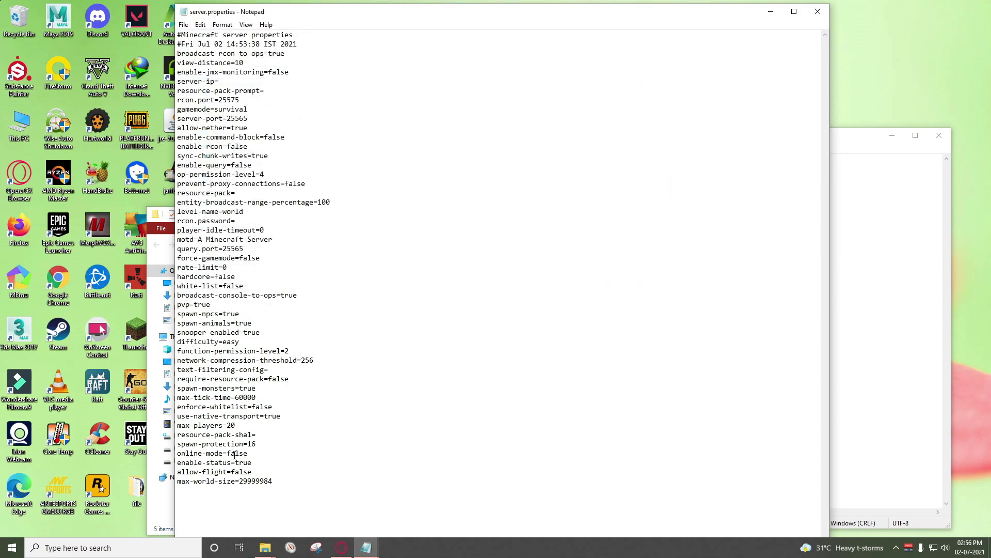
pyautogui.click(817, 11)
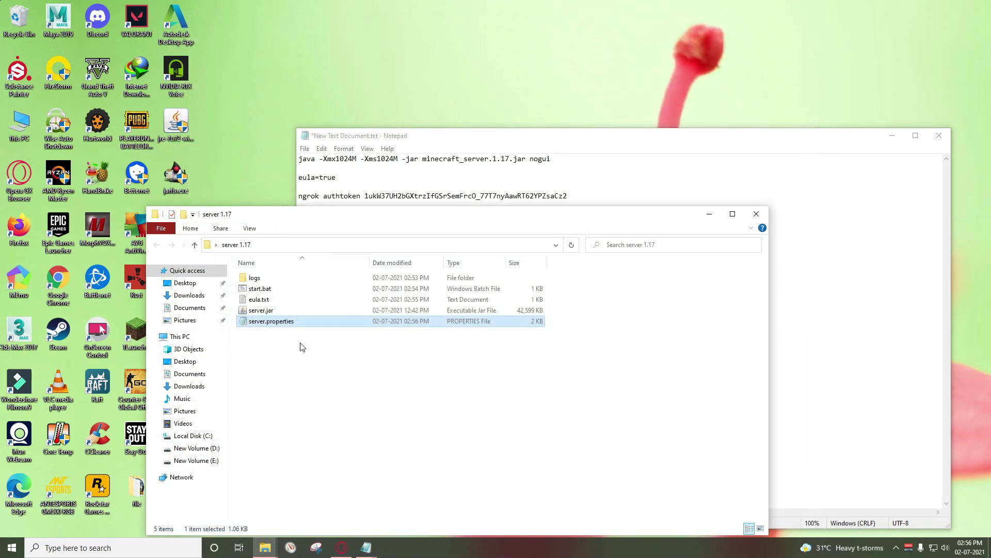
# Launch the Minecraft server from server.jar and let it finish preparing the spawn area
pyautogui.click(270, 365)
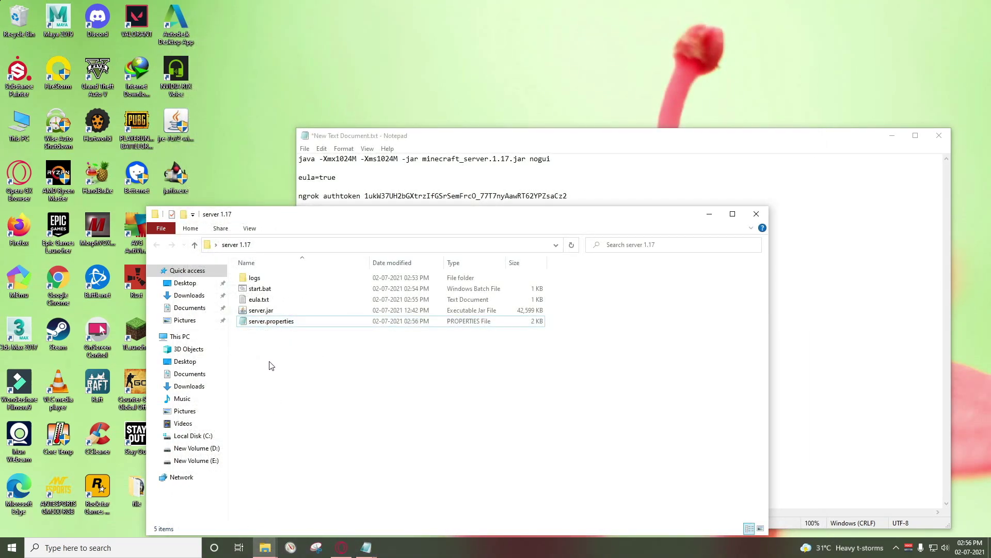
pyautogui.doubleClick(268, 311)
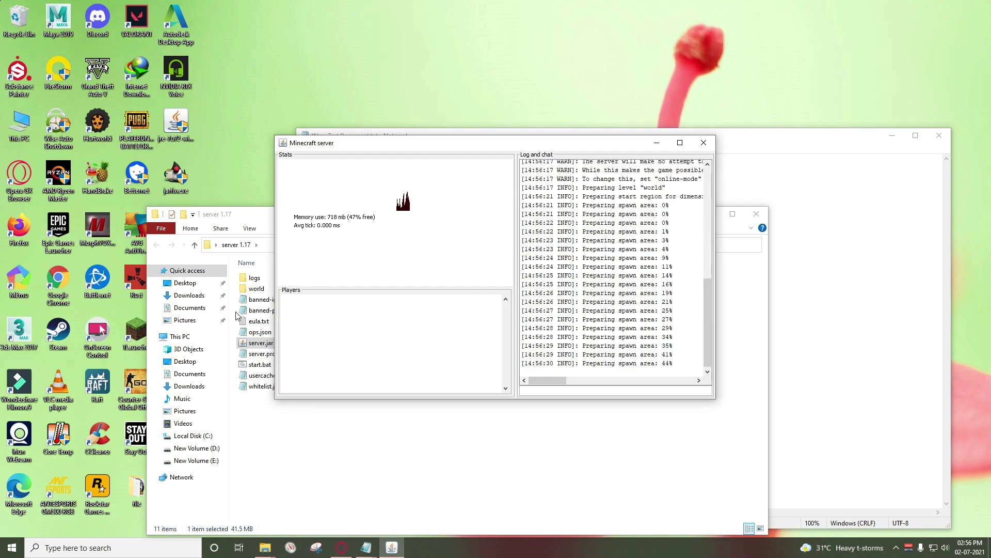
pyautogui.moveTo(395, 147); pyautogui.dragTo(298, 105)
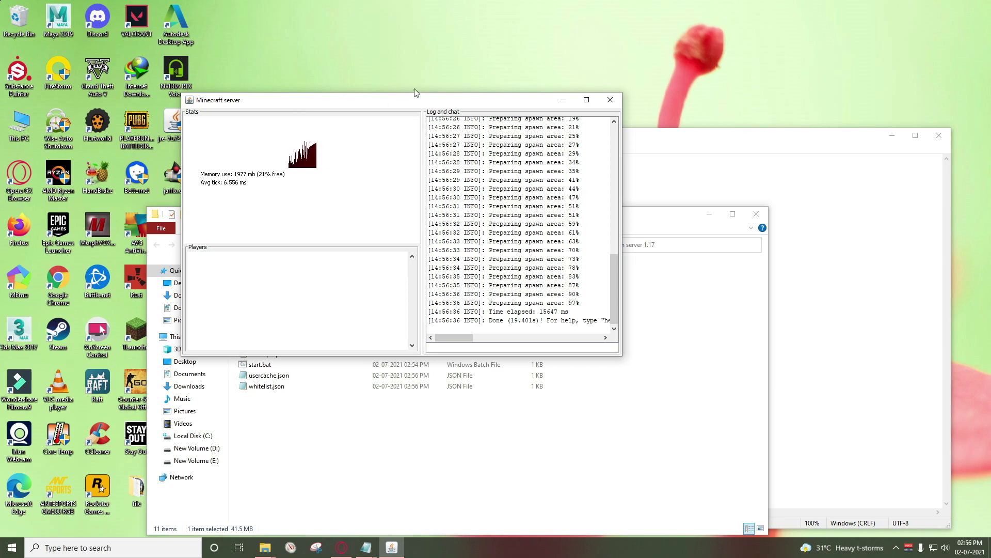
# Uncover the desktop icons by minimising the server console, closing the server 1.17 folder and moving the notes window aside
pyautogui.click(567, 100)
pyautogui.click(757, 214)
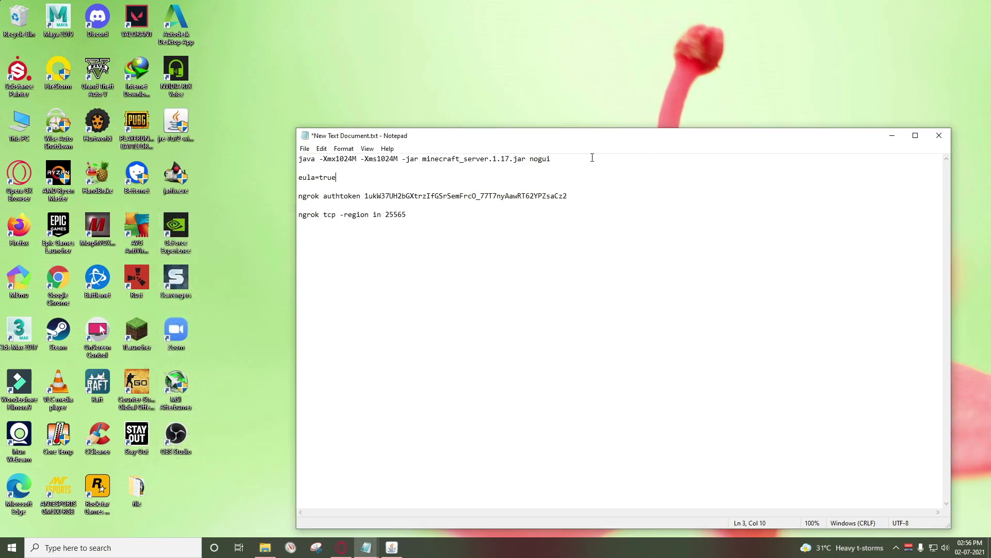
pyautogui.moveTo(677, 141); pyautogui.dragTo(990, 129)
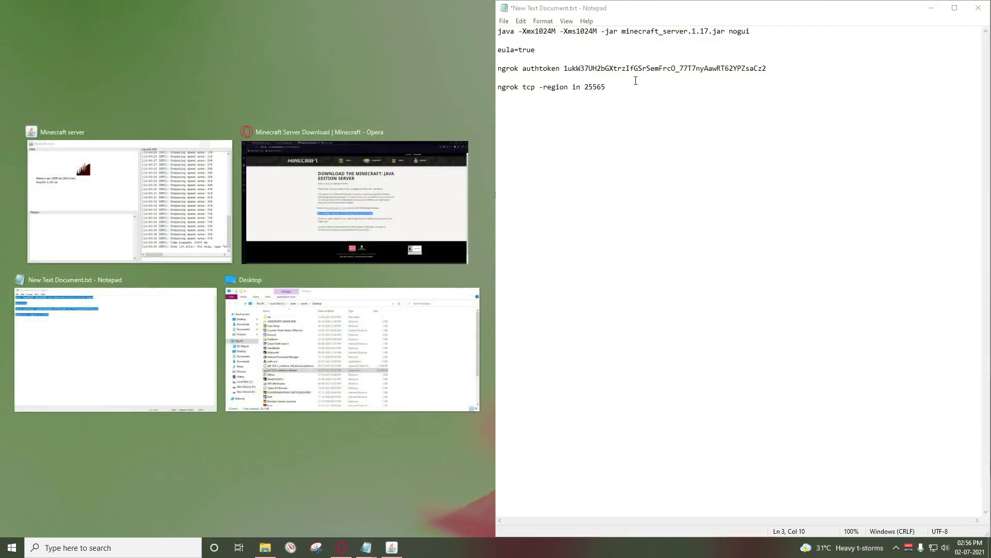
pyautogui.click(423, 63)
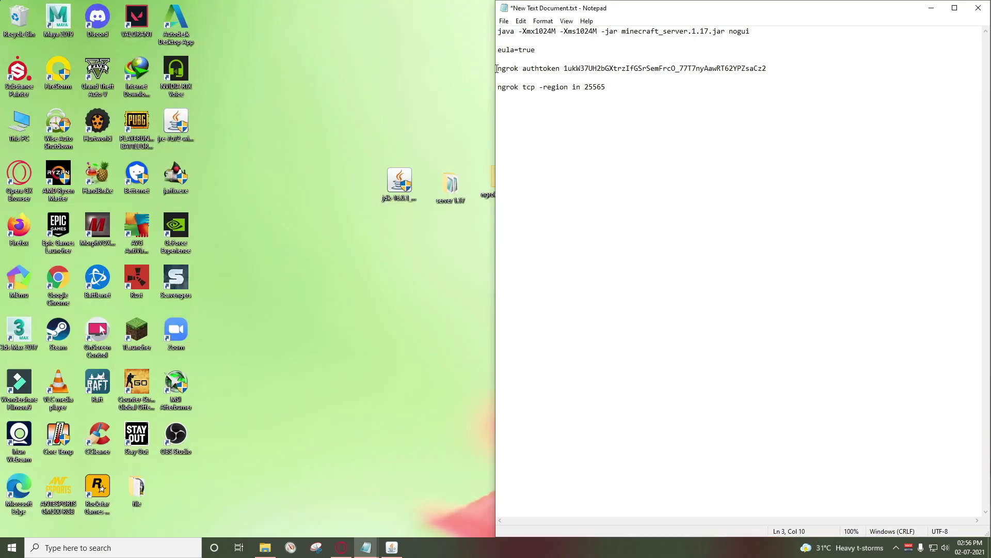
pyautogui.moveTo(637, 10); pyautogui.dragTo(746, 79)
# Extract ngrok-stable-windows-amd64.zip with 7-Zip into its own desktop folder and swap the places of the folder and archive
pyautogui.click(496, 183)
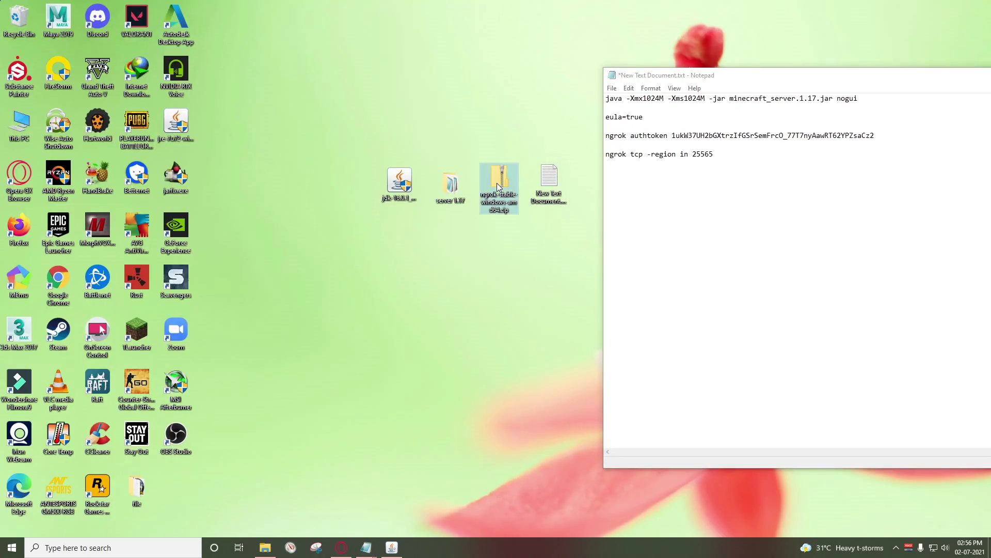
pyautogui.rightClick(497, 183)
pyautogui.moveTo(523, 228)
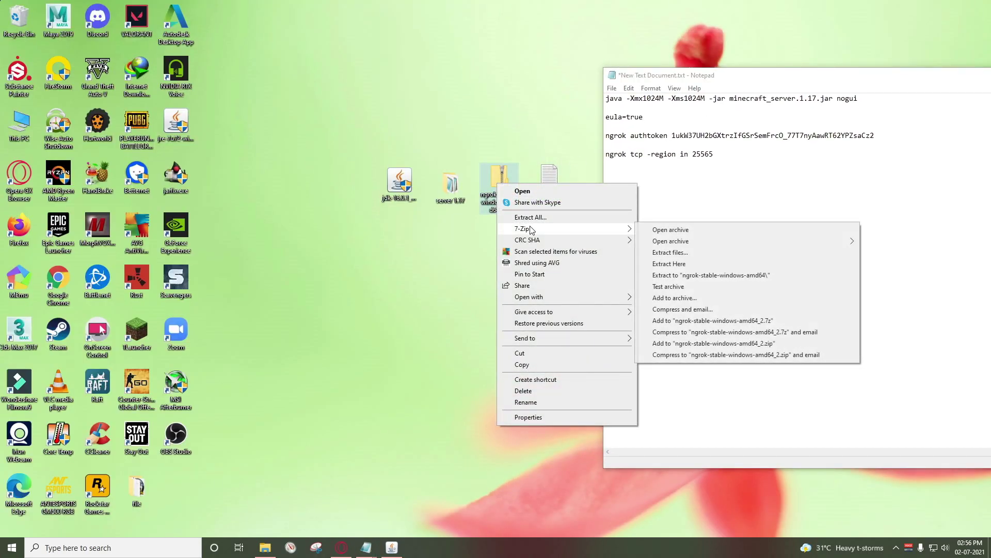
pyautogui.click(661, 253)
pyautogui.click(496, 338)
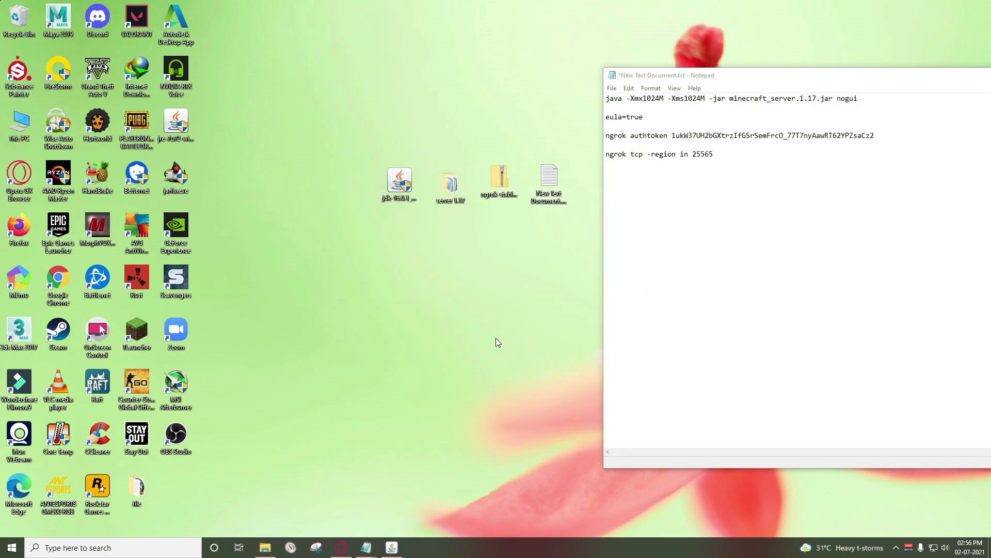
pyautogui.moveTo(172, 491); pyautogui.dragTo(513, 236)
pyautogui.moveTo(502, 149); pyautogui.dragTo(178, 468)
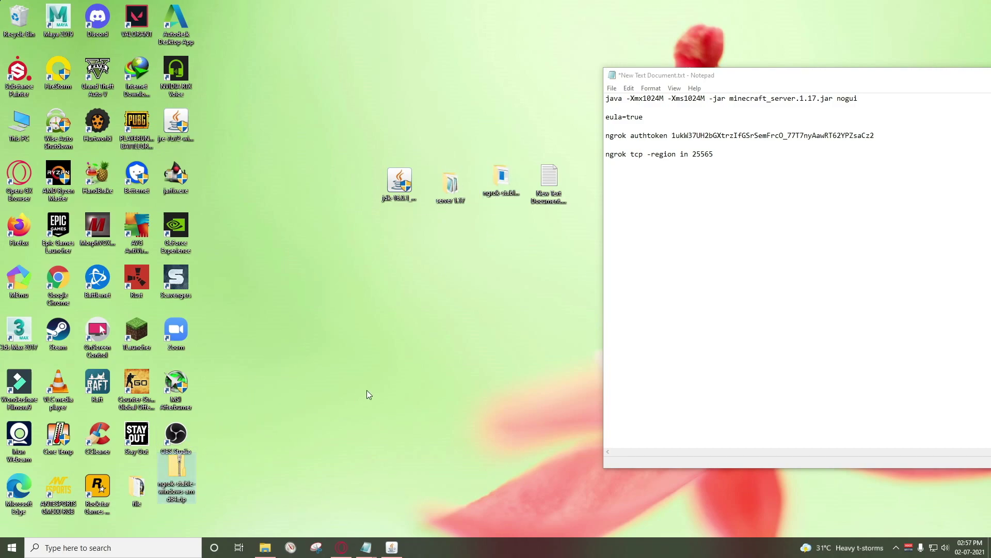
# Run ngrok.exe from the extracted ngrok-stable-windows-amd64 folder and bring the notes window forward
pyautogui.click(500, 177)
pyautogui.doubleClick(503, 181)
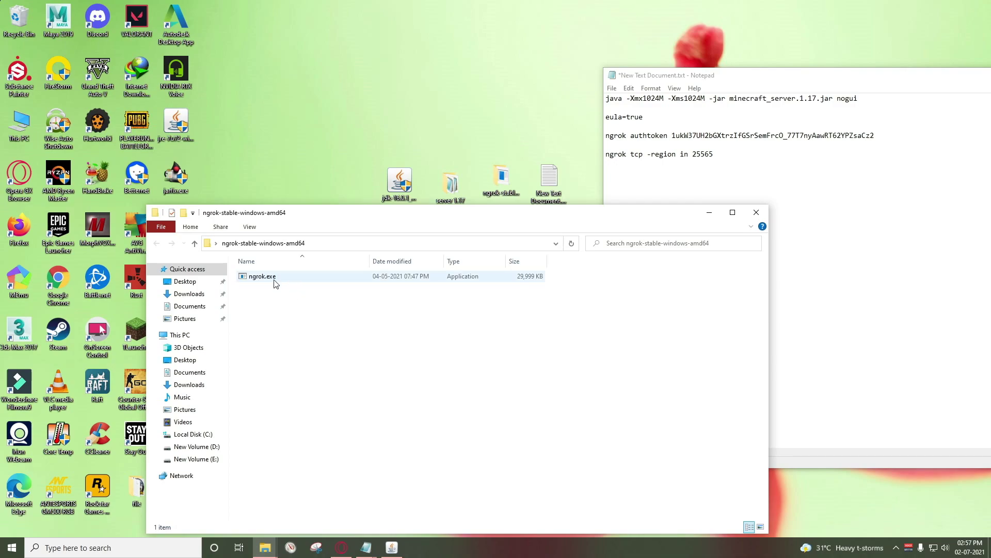
pyautogui.click(297, 283)
pyautogui.doubleClick(297, 283)
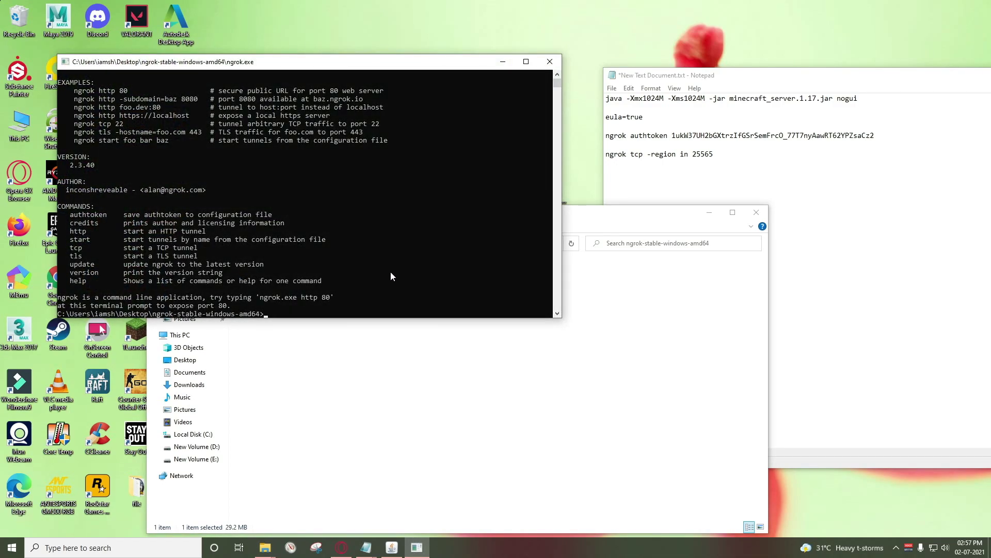
pyautogui.click(814, 182)
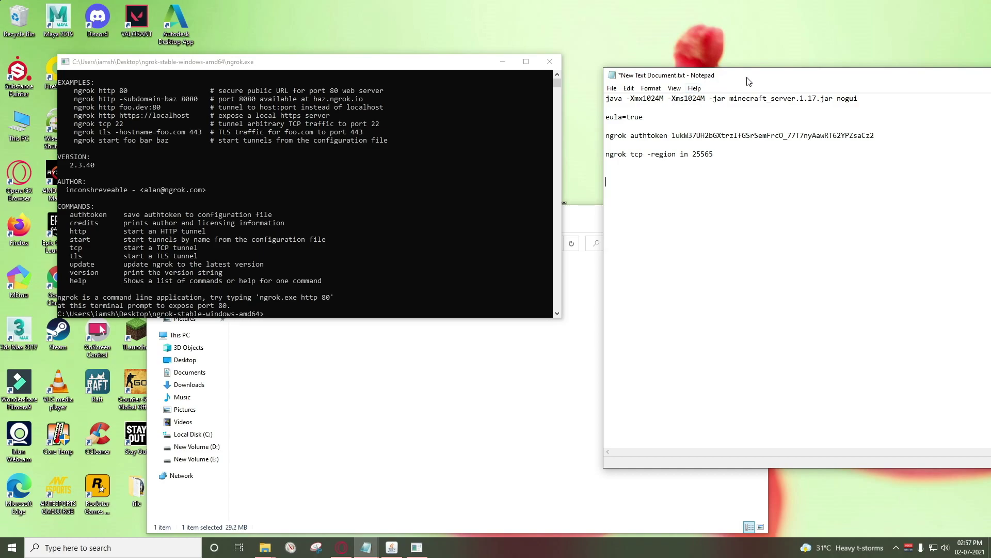
# Copy the ngrok authtoken command with the account's token from the notes and run it in the ngrok console
pyautogui.moveTo(750, 79); pyautogui.dragTo(722, 83)
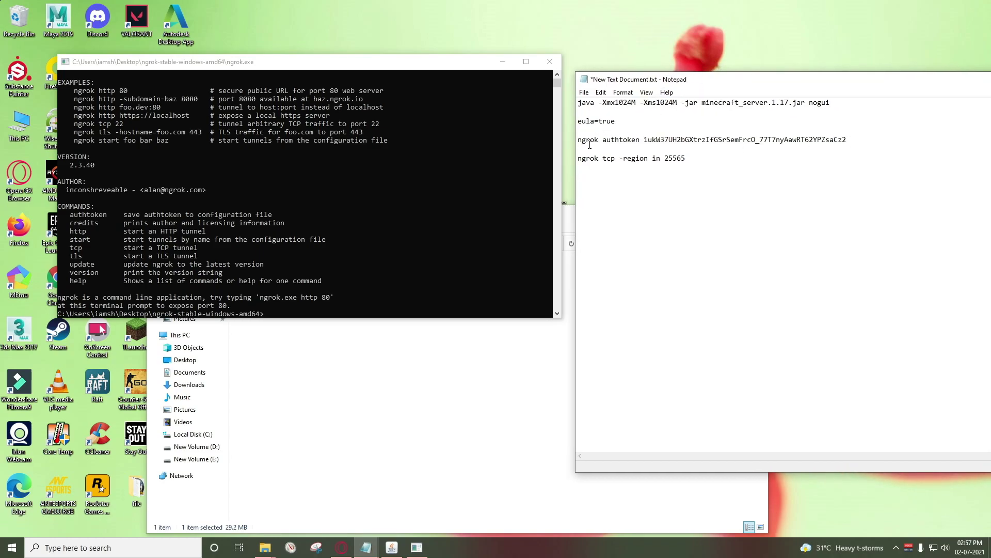
pyautogui.moveTo(578, 140); pyautogui.dragTo(847, 138)
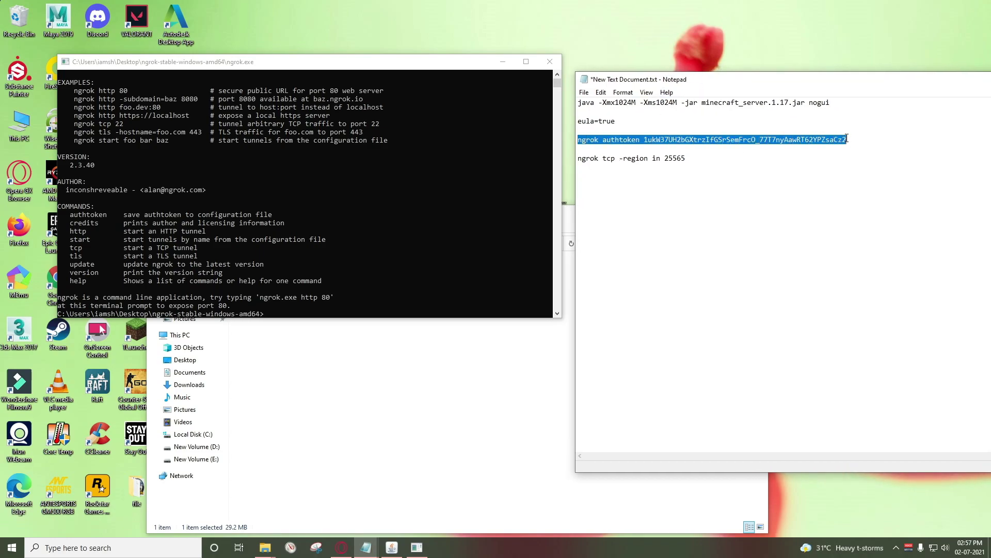
pyautogui.rightClick(631, 139)
pyautogui.click(669, 178)
pyautogui.click(265, 316)
pyautogui.click(266, 316)
pyautogui.rightClick(265, 316)
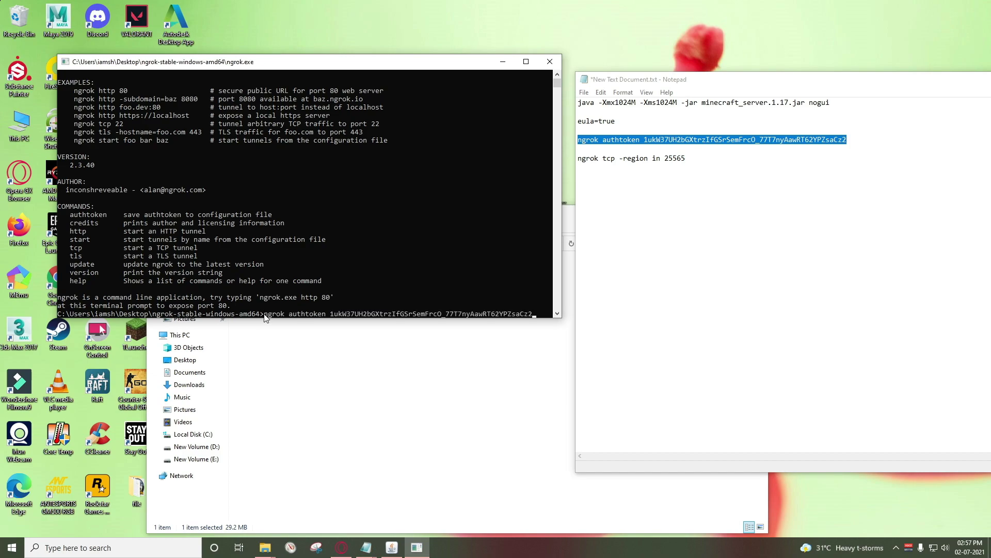
pyautogui.press('Return')
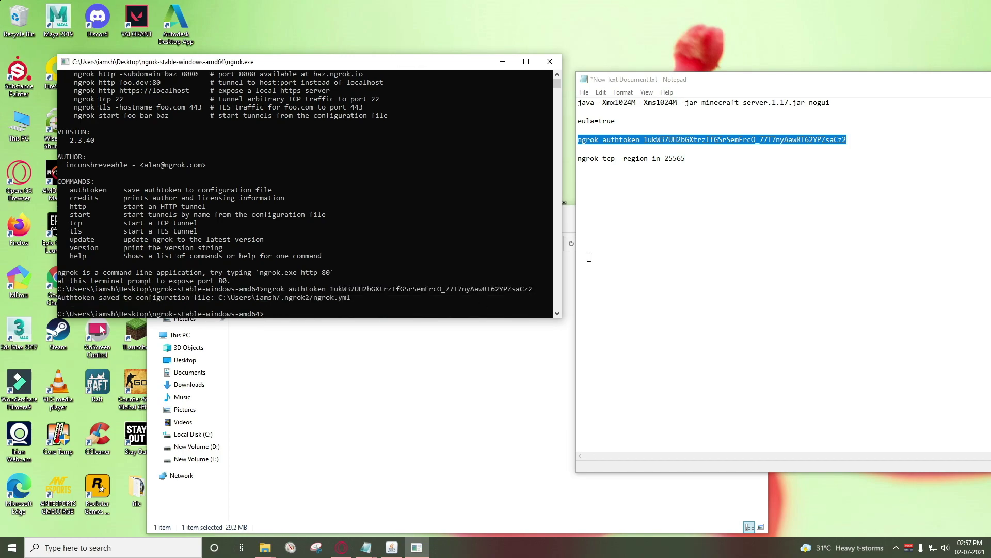
# Copy the tunnel command from the notes and run ngrok tcp -region in 25565 in the ngrok console
pyautogui.click(577, 158)
pyautogui.moveTo(578, 158); pyautogui.dragTo(691, 155)
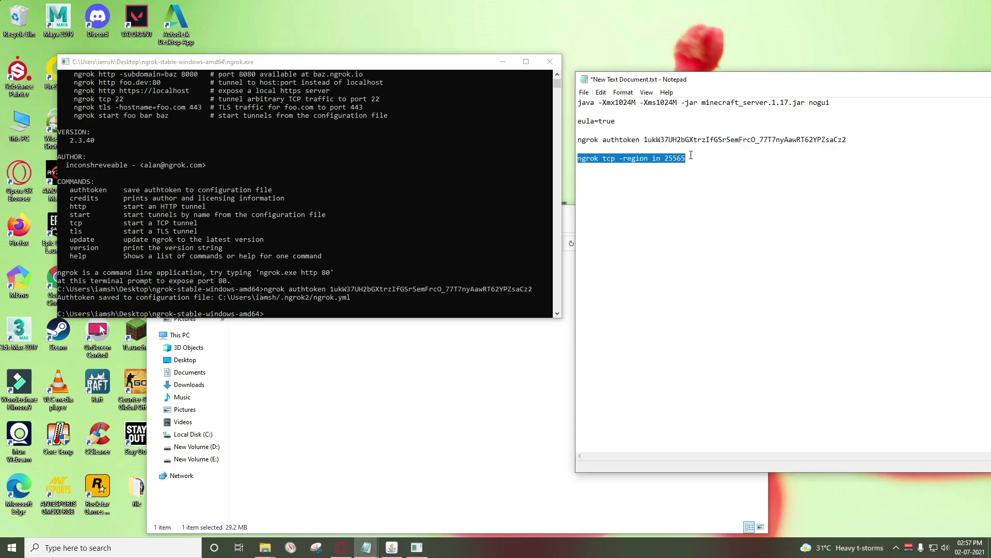
pyautogui.click(266, 316)
pyautogui.click(266, 316)
pyautogui.rightClick(266, 316)
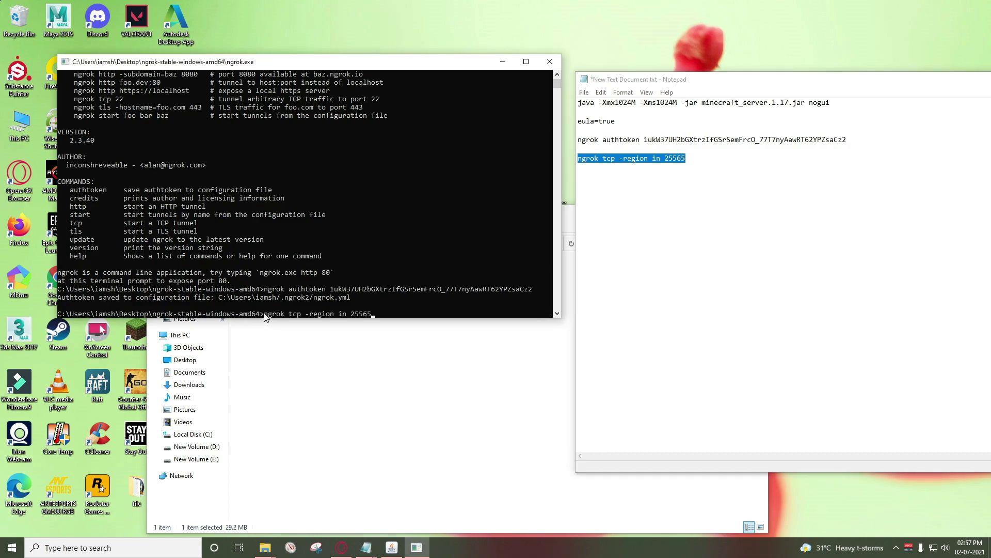
pyautogui.press('Return')
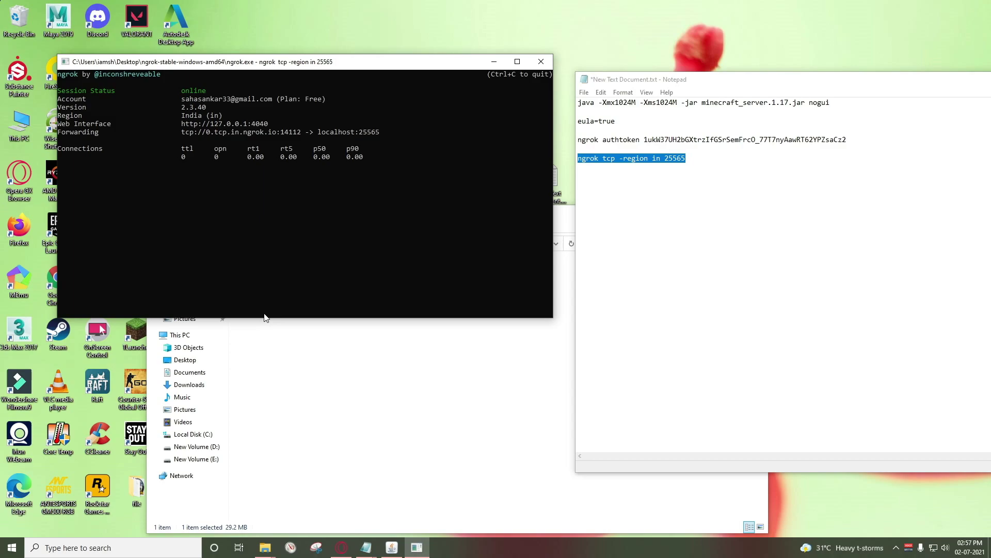
# Copy the public forwarding address 0.tcp.in.ngrok.io:14112 from the ngrok console, leaving out the tcp:// prefix
pyautogui.moveTo(58, 132); pyautogui.dragTo(98, 135)
pyautogui.moveTo(179, 130); pyautogui.dragTo(383, 135)
pyautogui.click(217, 133)
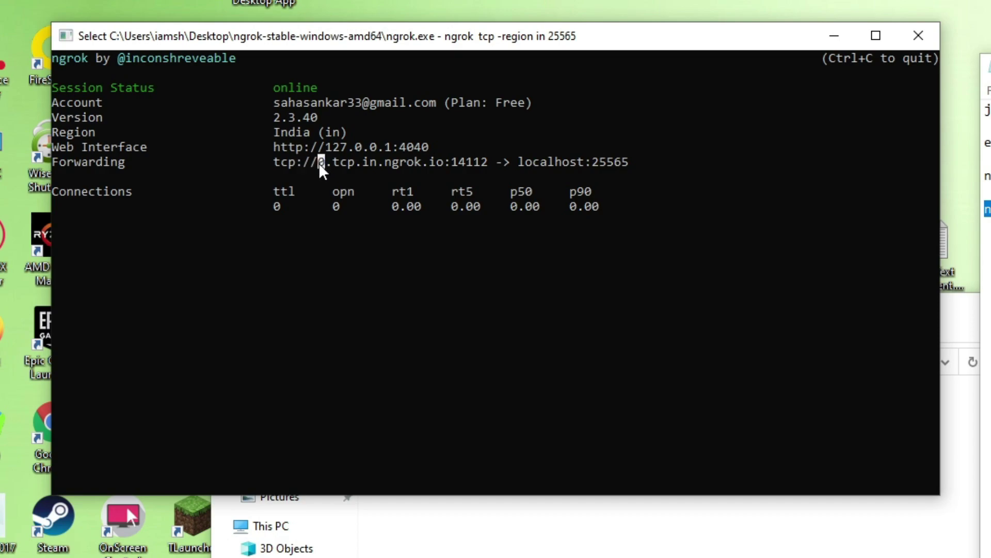
pyautogui.moveTo(318, 164); pyautogui.dragTo(441, 164)
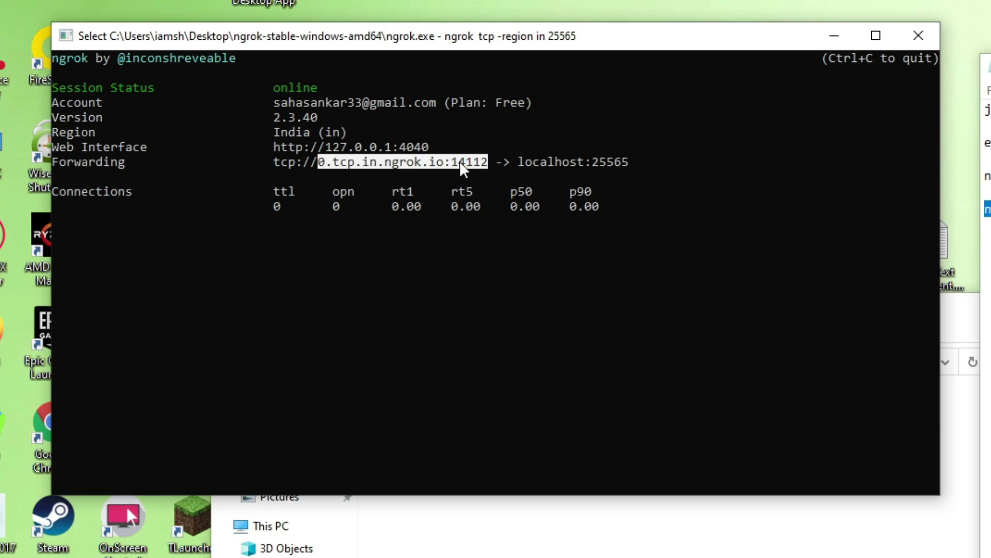
pyautogui.click(417, 162)
pyautogui.moveTo(320, 163); pyautogui.dragTo(481, 163)
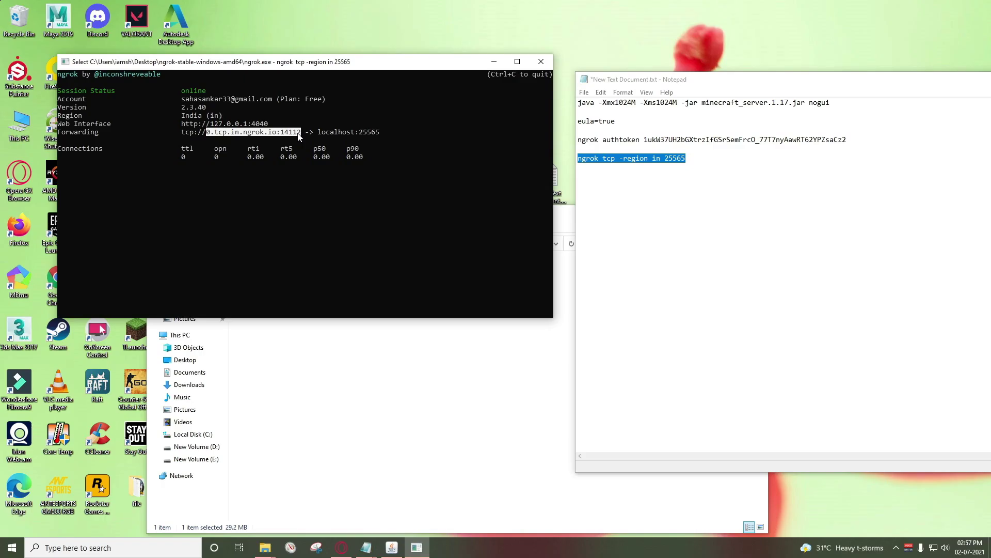
pyautogui.rightClick(481, 163)
pyautogui.moveTo(209, 130); pyautogui.dragTo(299, 131)
pyautogui.rightClick(300, 132)
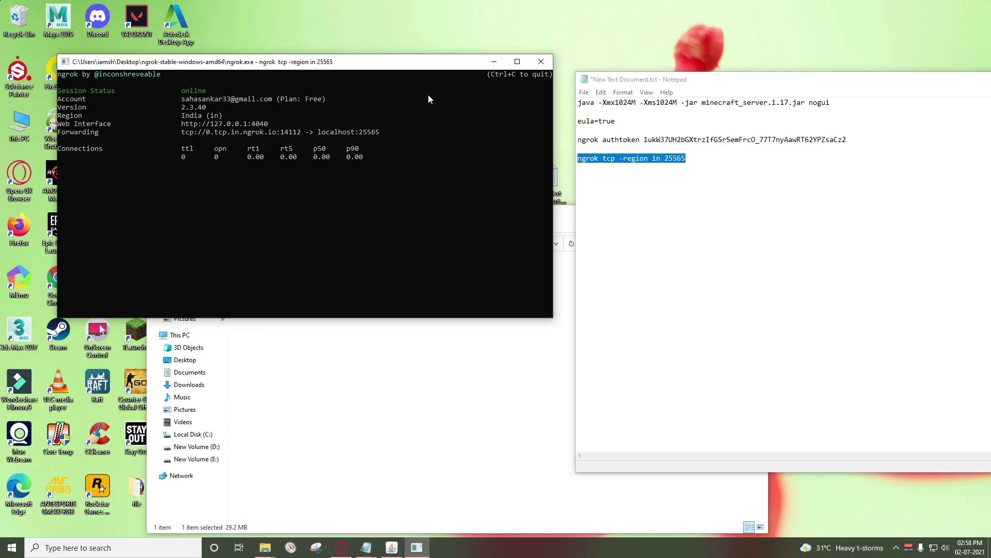
pyautogui.moveTo(205, 132); pyautogui.dragTo(298, 133)
pyautogui.rightClick(298, 132)
# Move the ngrok console slightly higher on the desktop and close the ngrok-stable-windows-amd64 folder window
pyautogui.moveTo(305, 62); pyautogui.dragTo(304, 42)
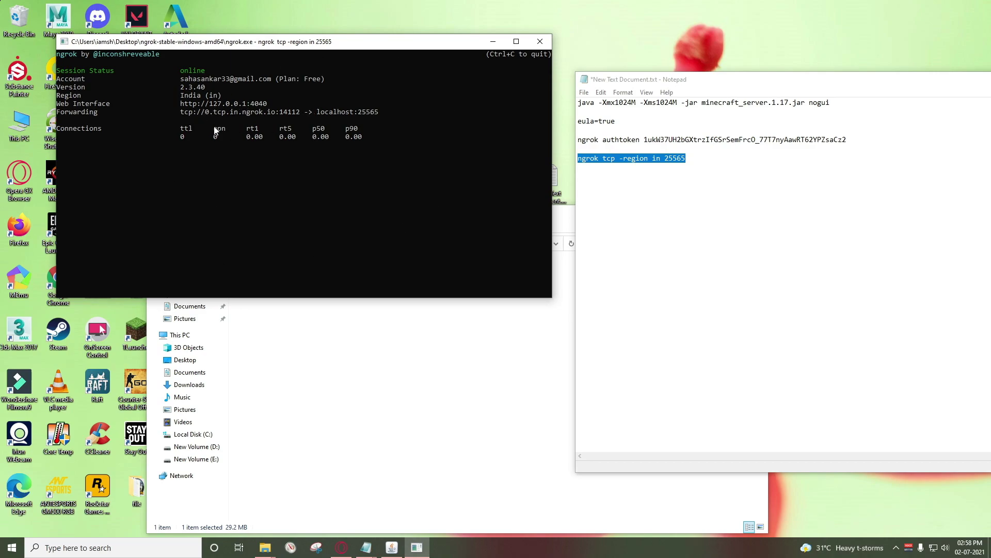
pyautogui.click(365, 391)
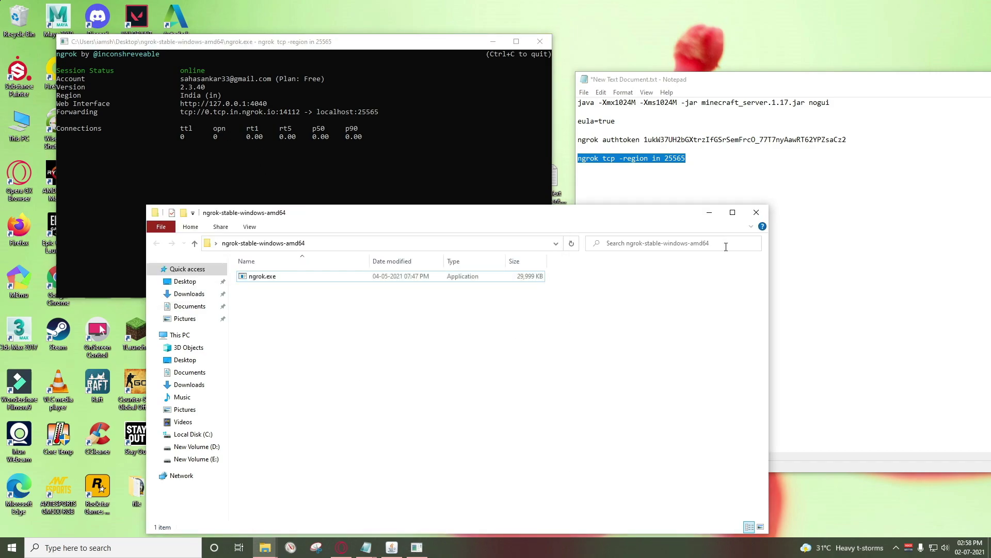
pyautogui.click(755, 212)
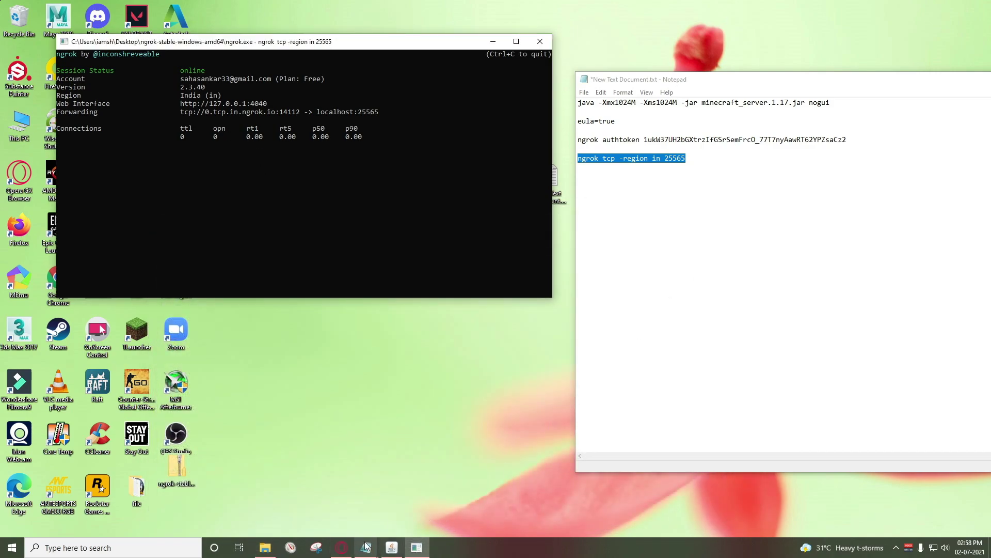